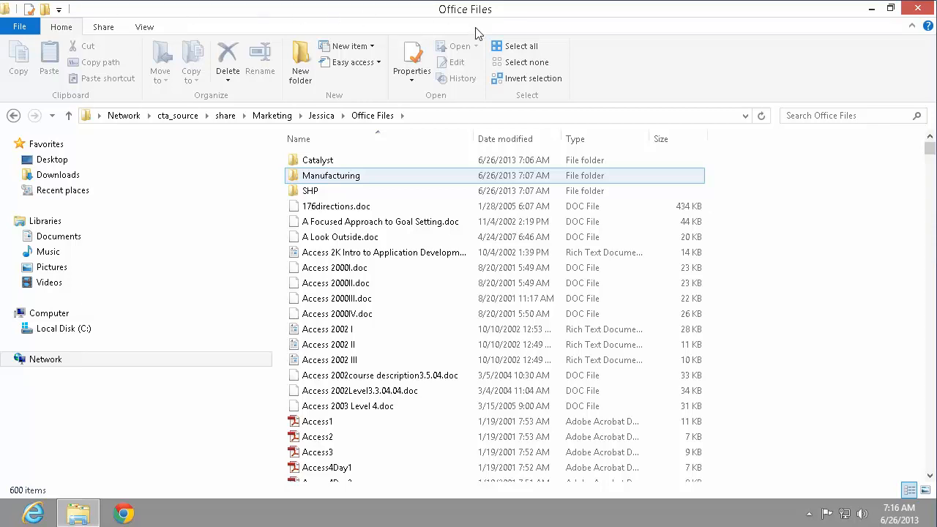
Sort the Office Files folder by size and open the properties of the PDF "Your Role as a Leader".
click(680, 139)
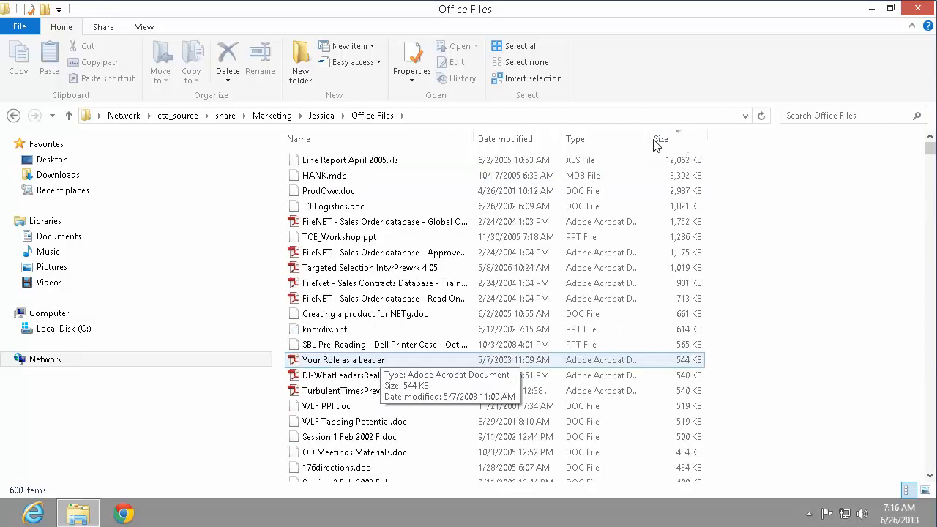
right_click(362, 361)
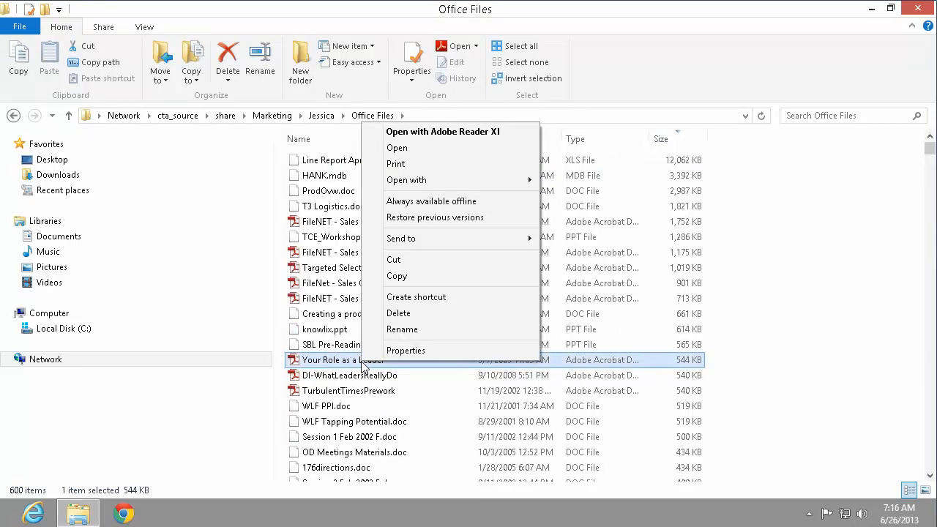
click(403, 352)
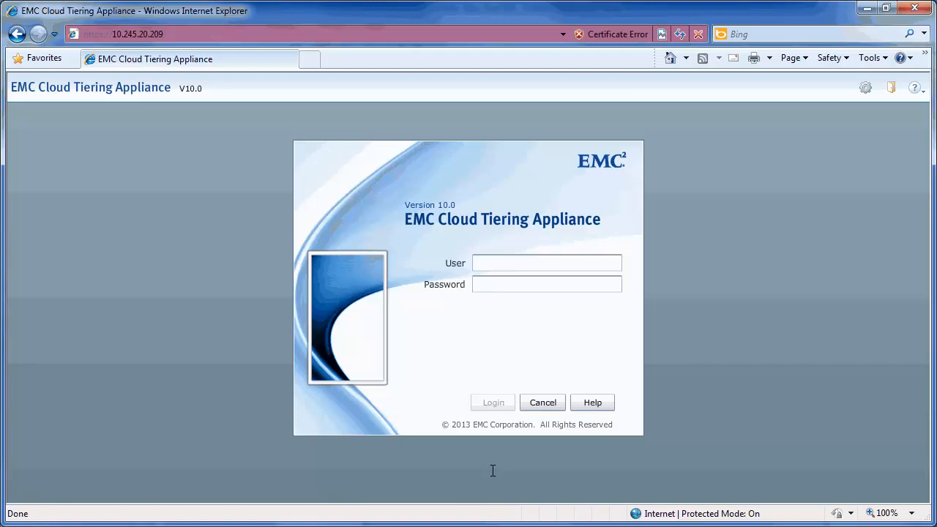
Log in to the EMC Cloud Tiering Appliance as admin with the account password.
click(497, 263)
text(adm)
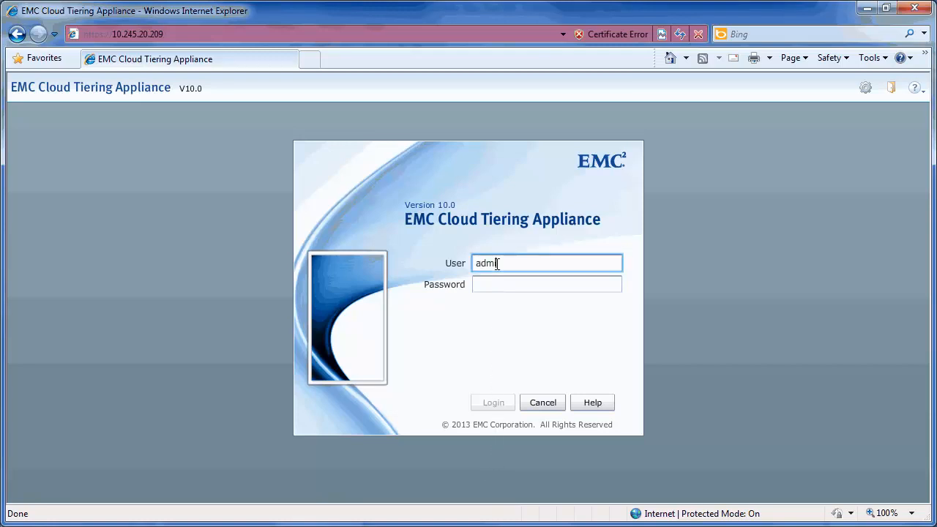
text(in)
key(Tab)
text(****)
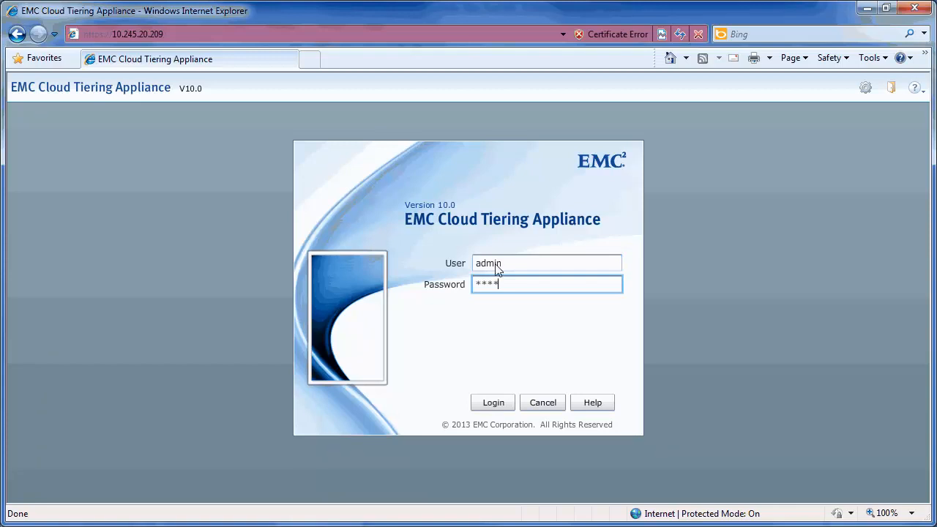
click(490, 404)
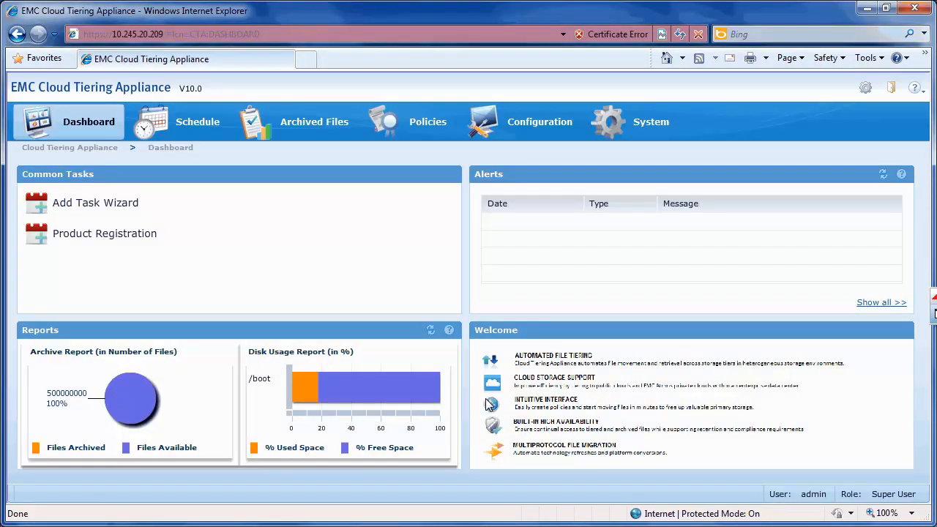
Start a new archive policy named "10 years and older" with the default delay and retention periods.
click(420, 124)
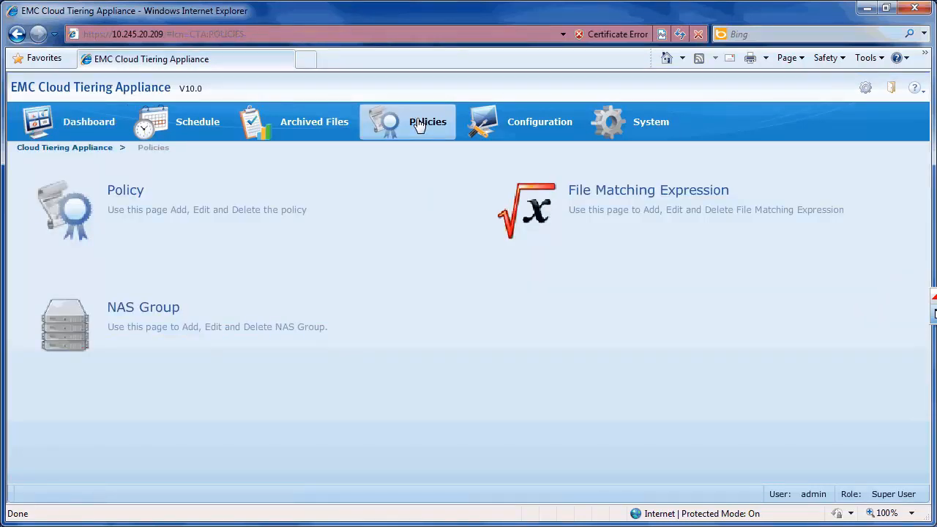
click(227, 214)
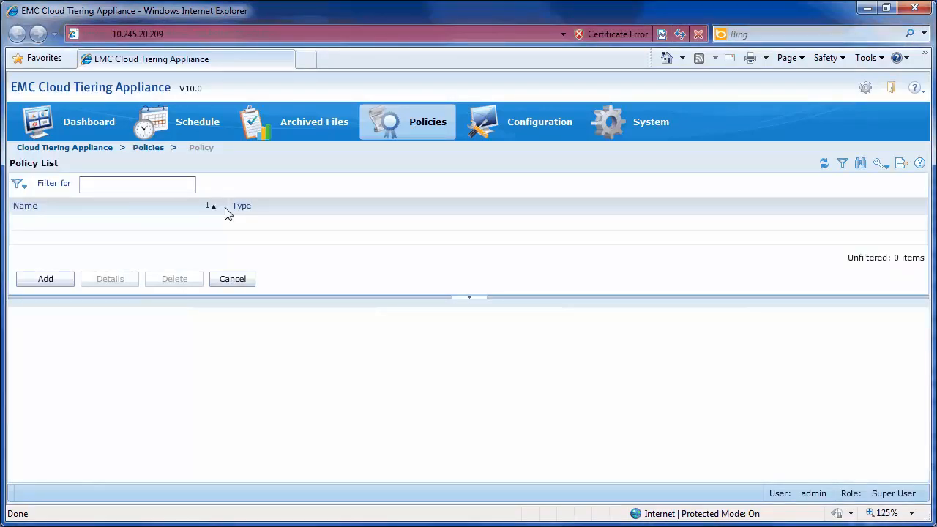
click(44, 280)
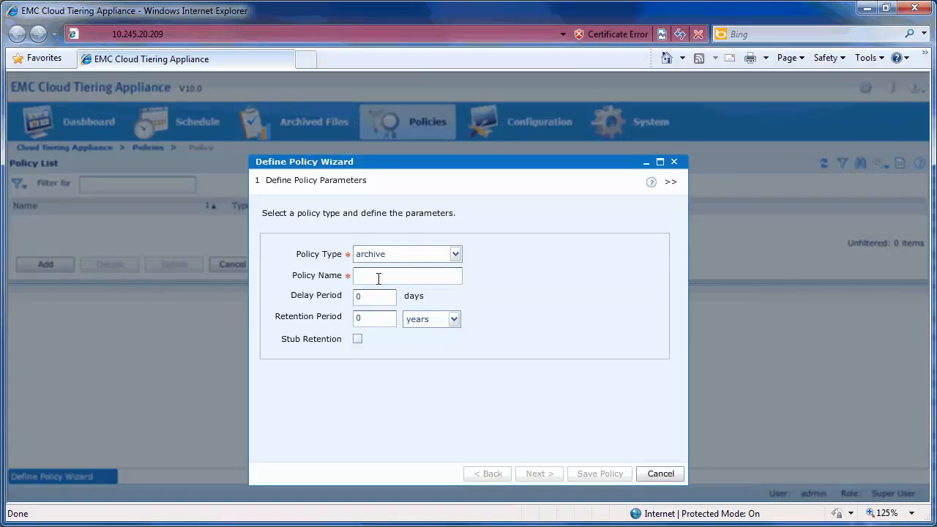
click(420, 276)
text(10 yea)
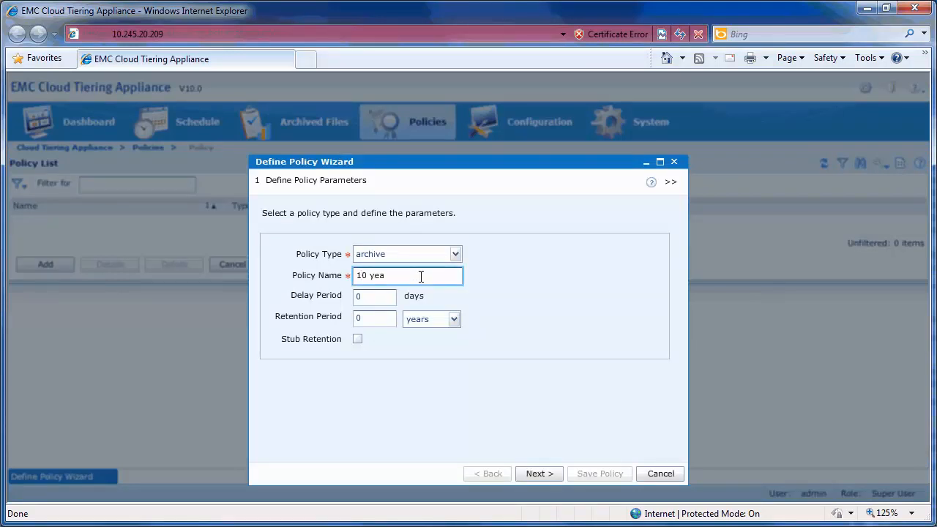
text(rs and older)
click(538, 474)
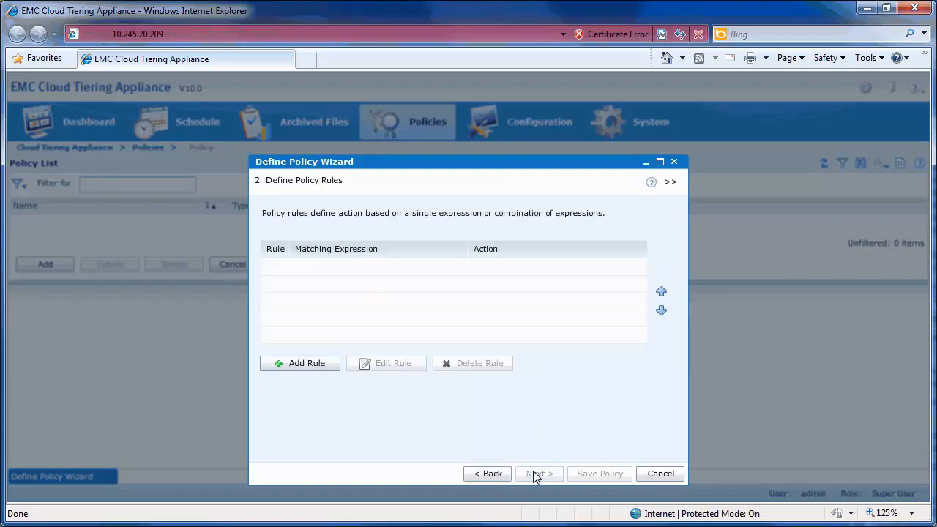
Add a policy rule with the expression Modified Time >= 10 years.
click(307, 364)
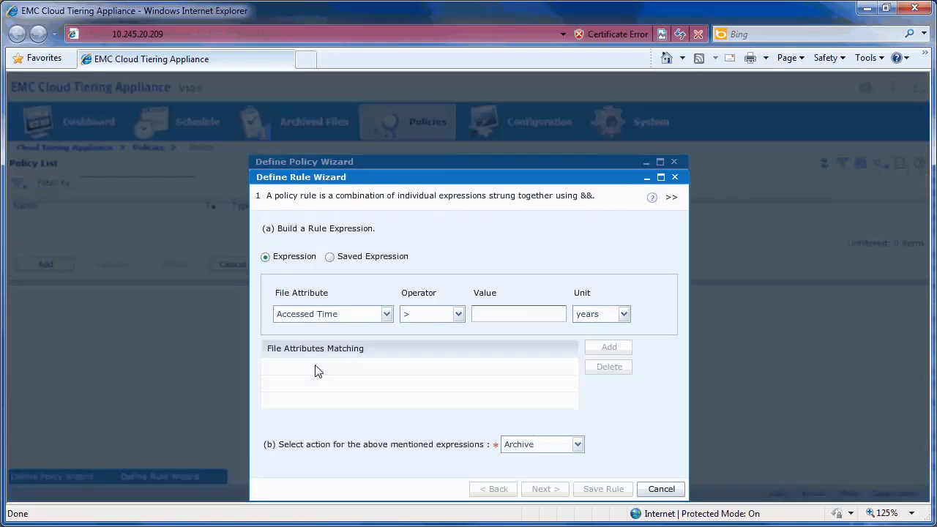
click(382, 314)
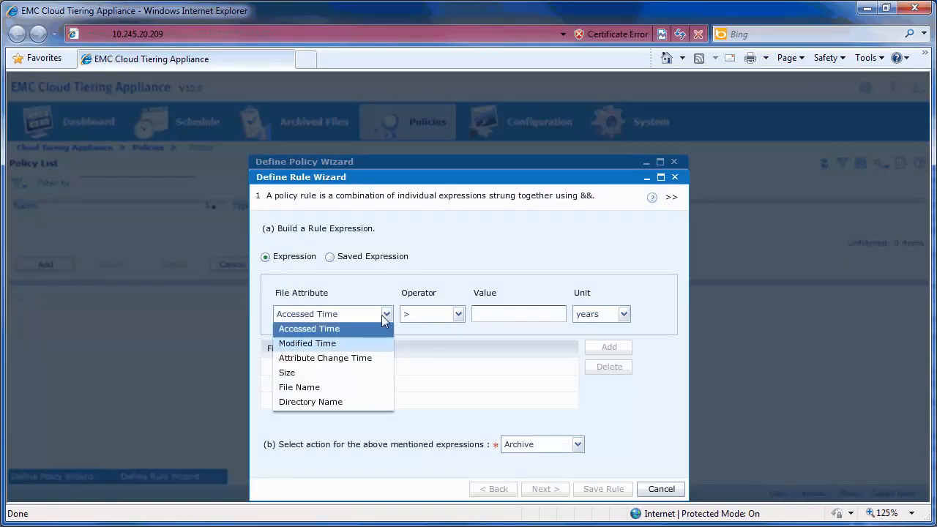
click(337, 342)
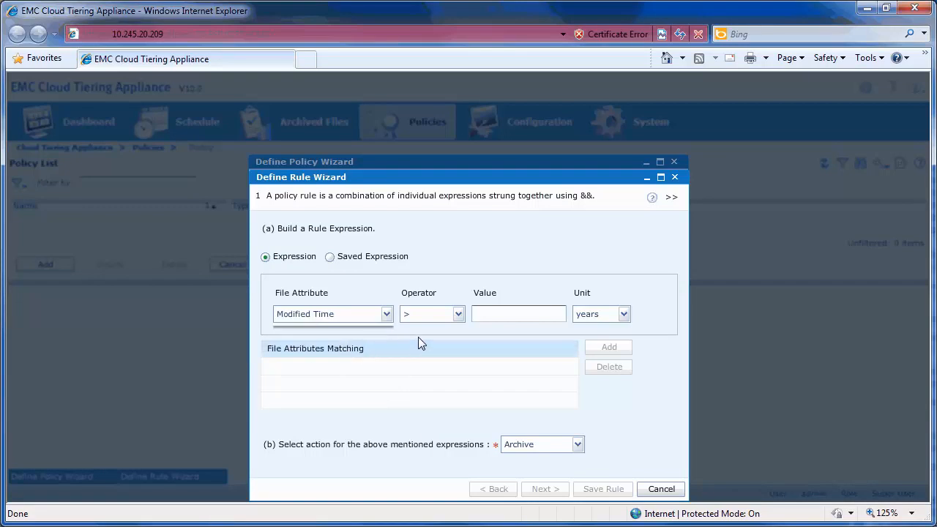
click(458, 315)
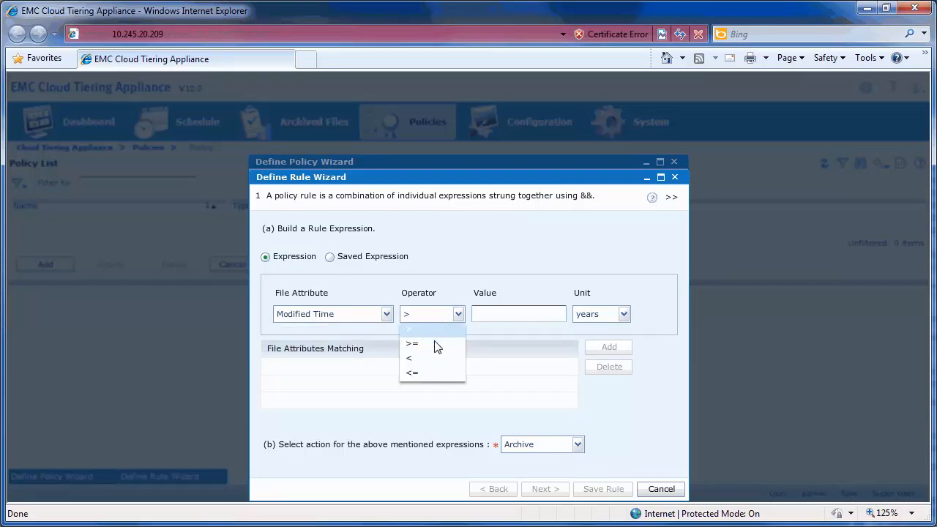
click(437, 351)
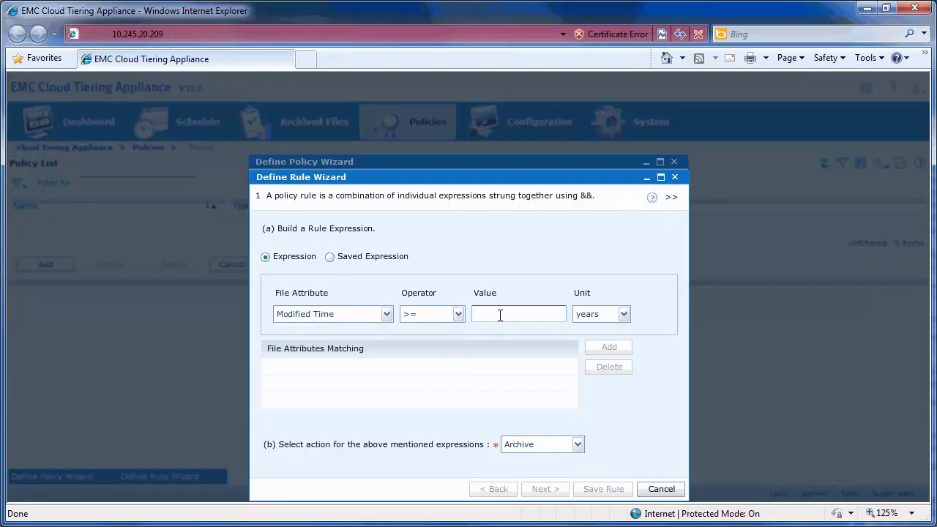
click(500, 314)
text(10)
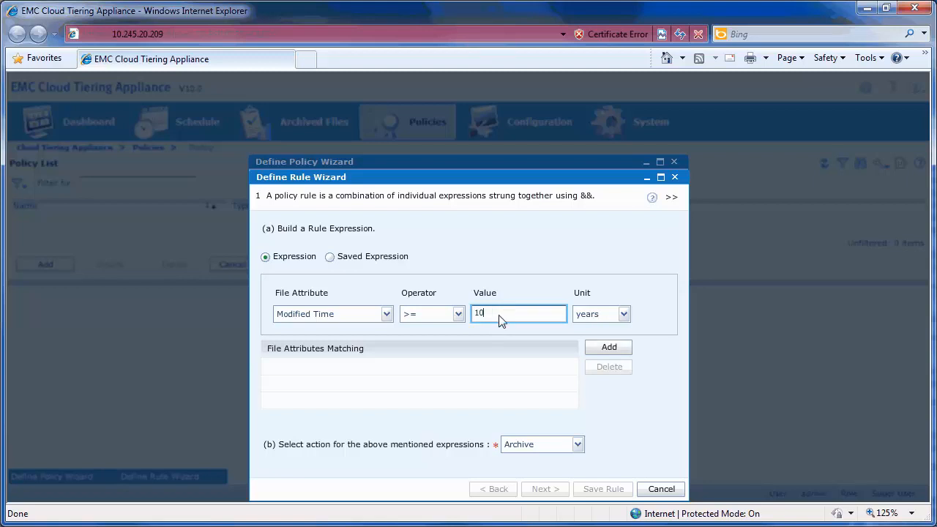
click(601, 350)
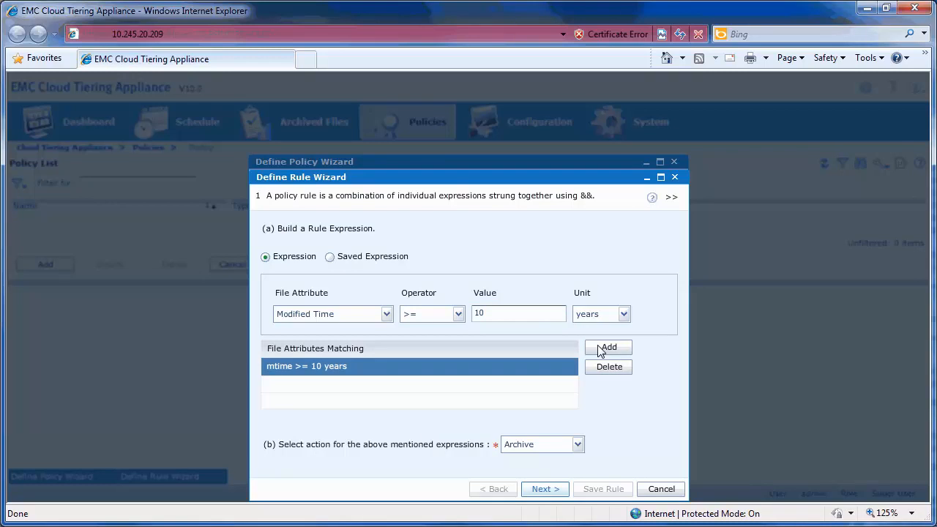
Set the rule's archive destination to the NAS repository at \\cta_destination\share and save the rule and policy.
click(551, 491)
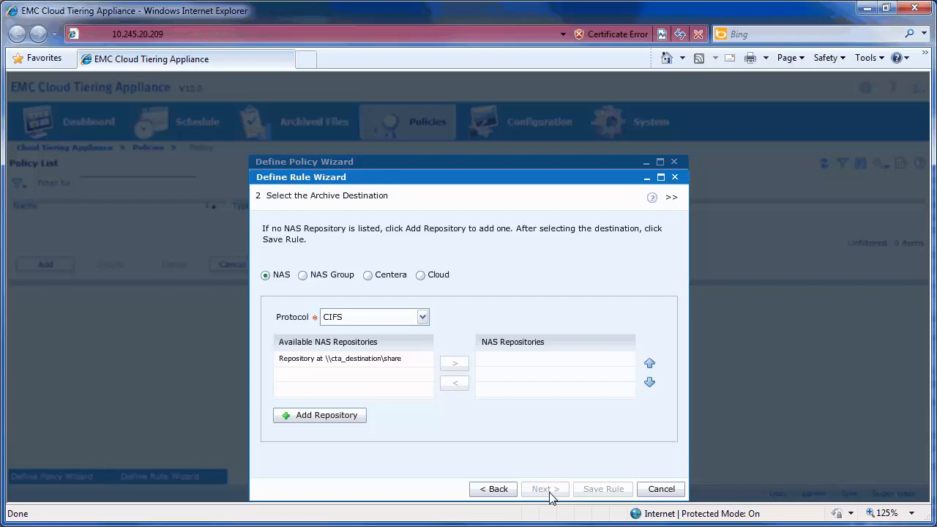
click(384, 359)
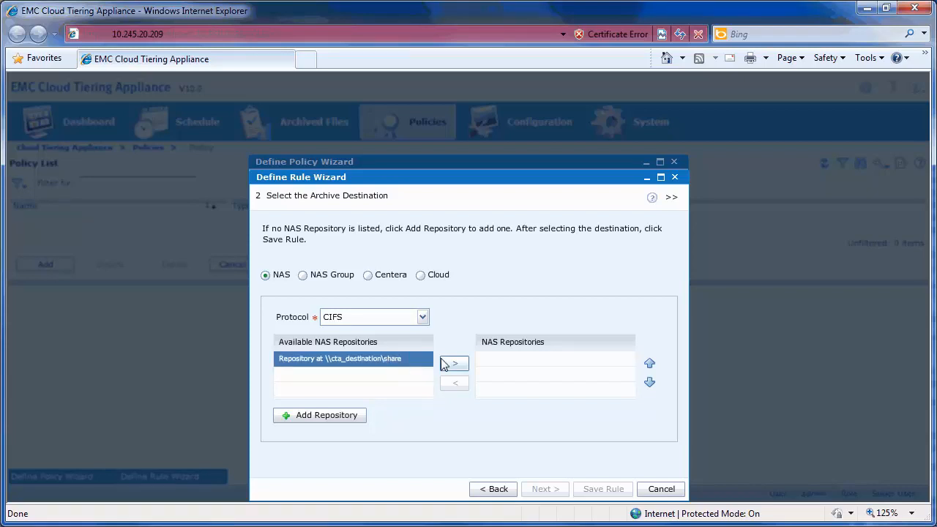
click(463, 369)
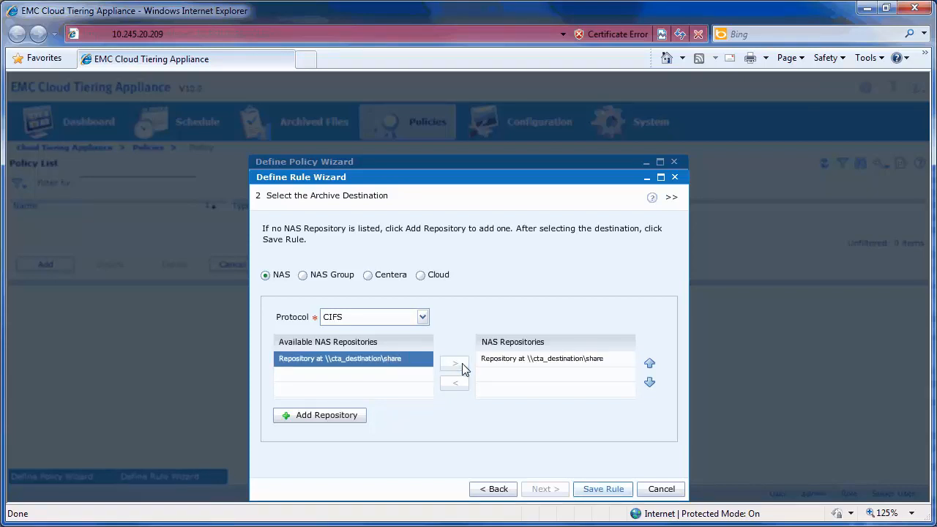
click(598, 489)
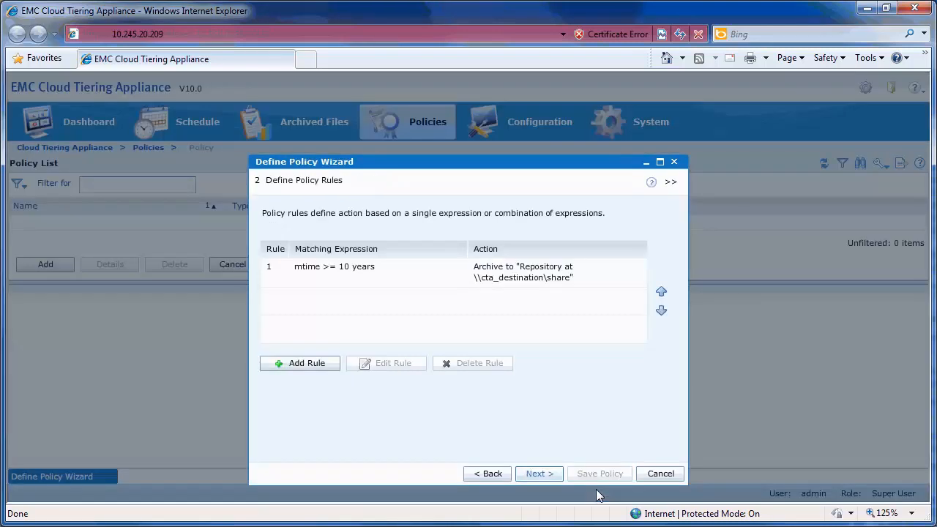
click(536, 475)
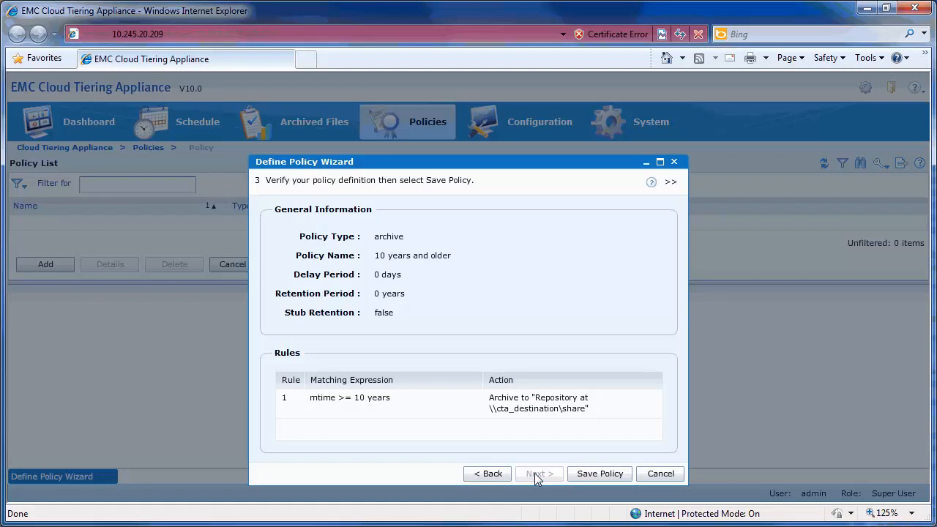
click(580, 474)
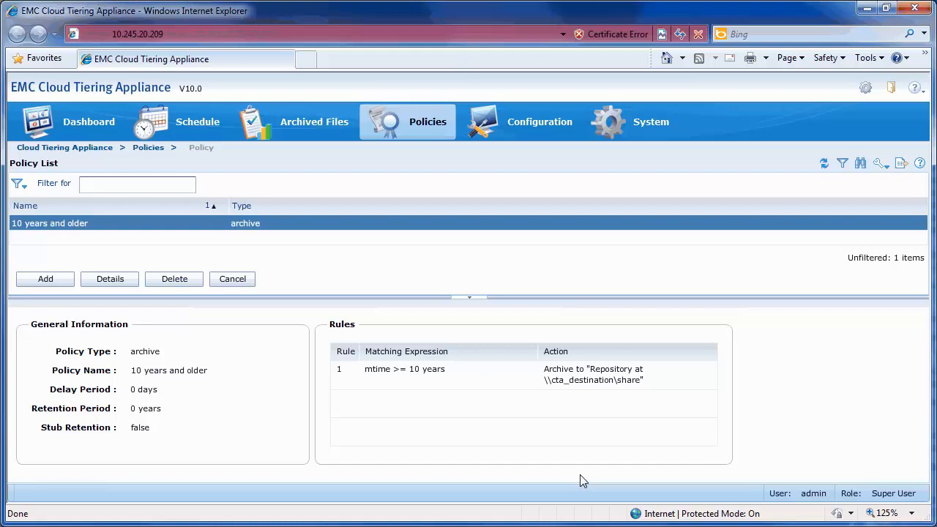
Start a new scheduled task of type Archive.
click(178, 117)
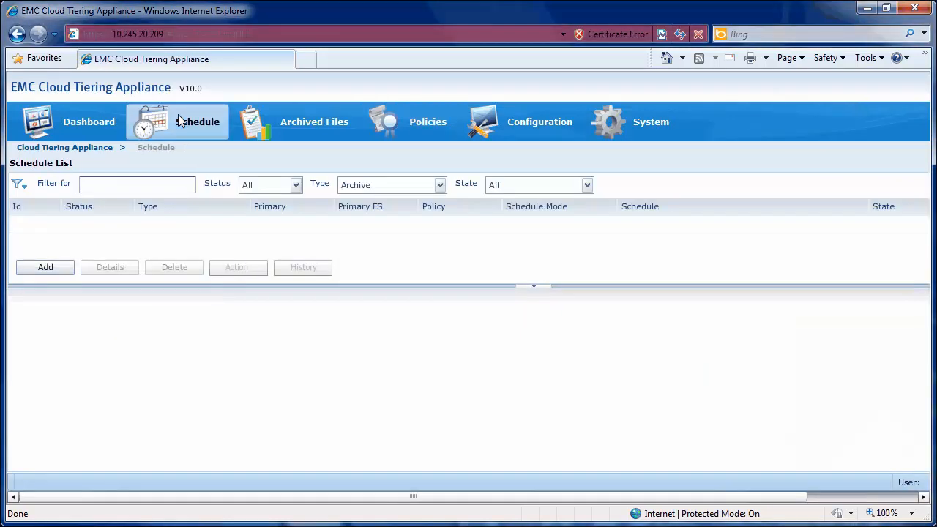
click(45, 268)
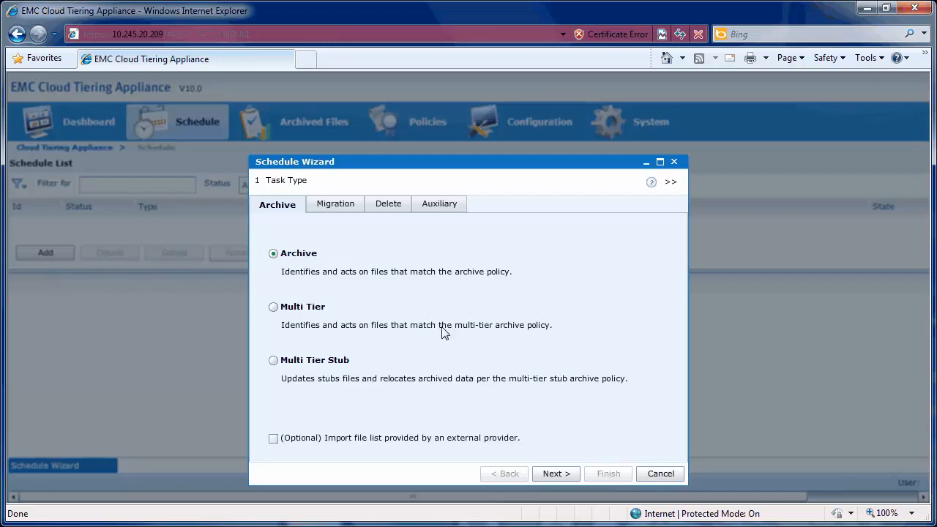
click(554, 473)
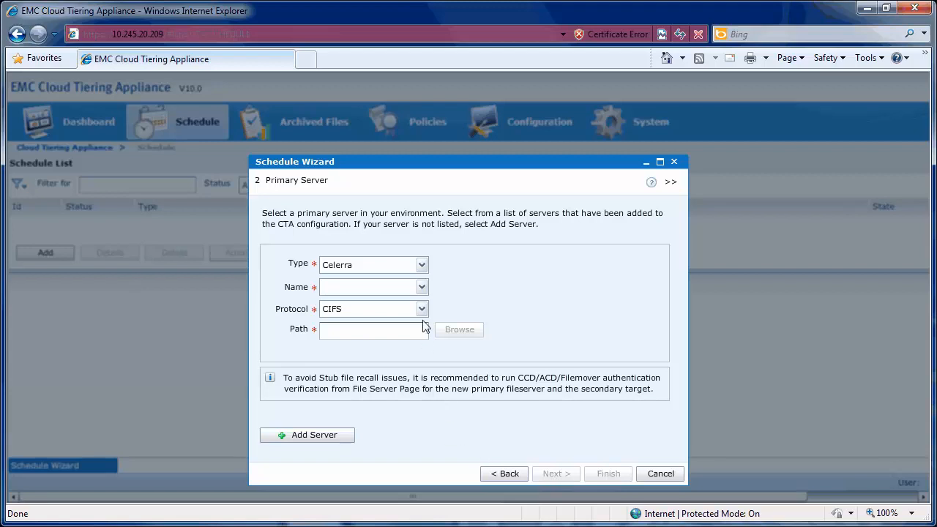
Set the task's primary server to the VNX server cta_source over CIFS, with the share directory as its path.
click(422, 266)
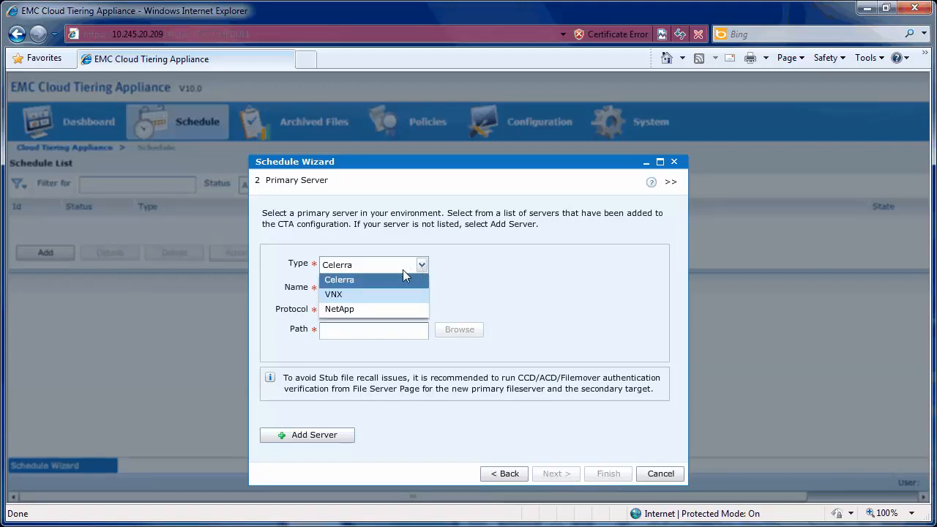
click(391, 296)
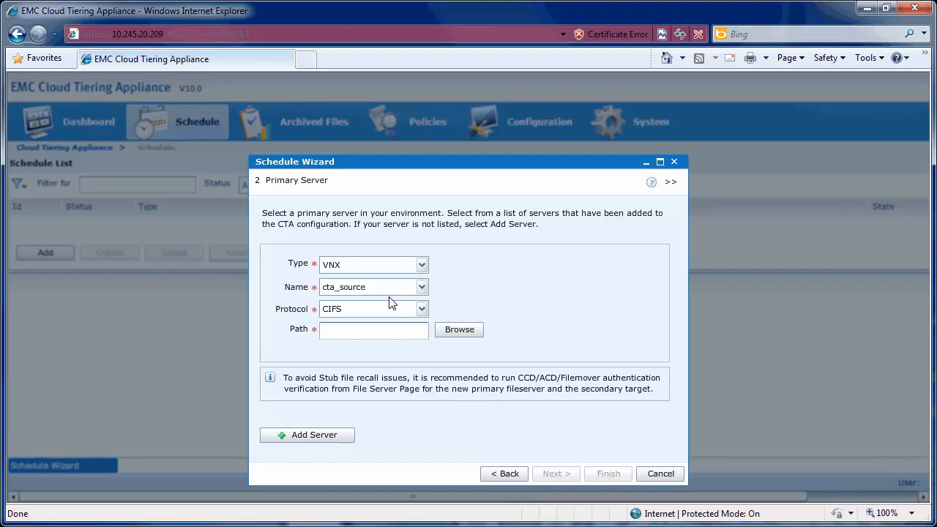
click(460, 331)
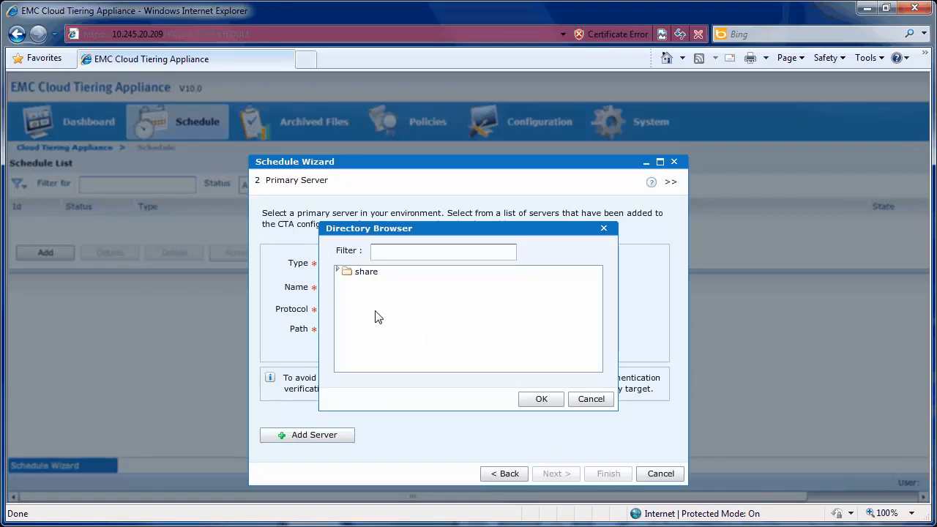
click(366, 272)
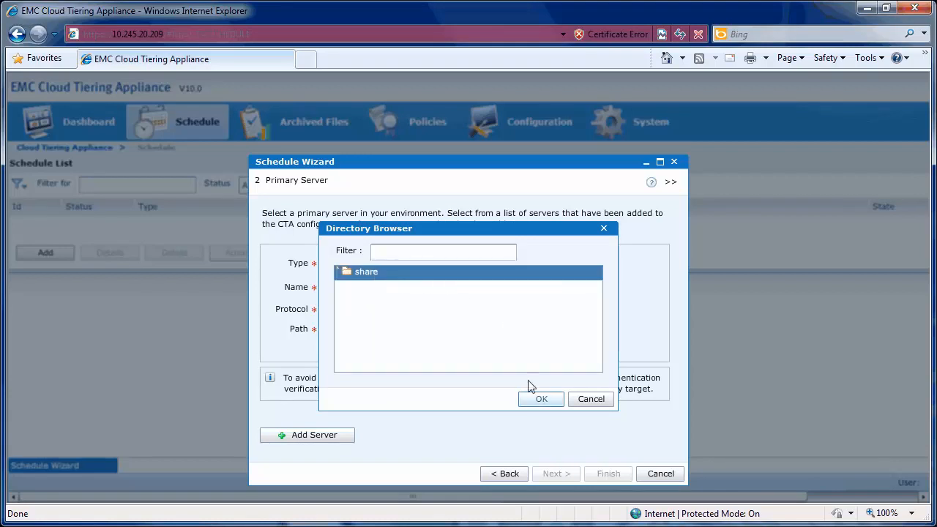
click(532, 399)
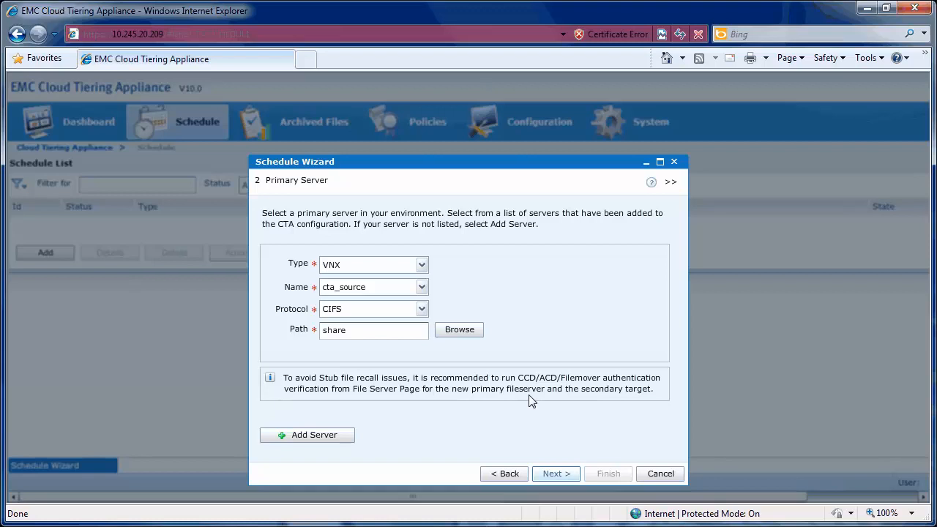
click(556, 474)
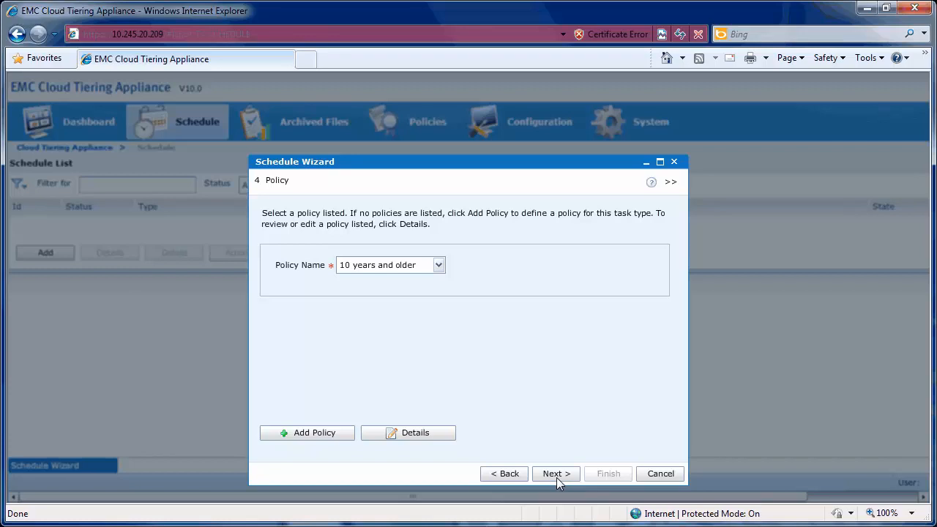
Assign the policy "10 years and older" to the archive task, schedule it as a detailed simulation, and finish the task definition.
click(557, 477)
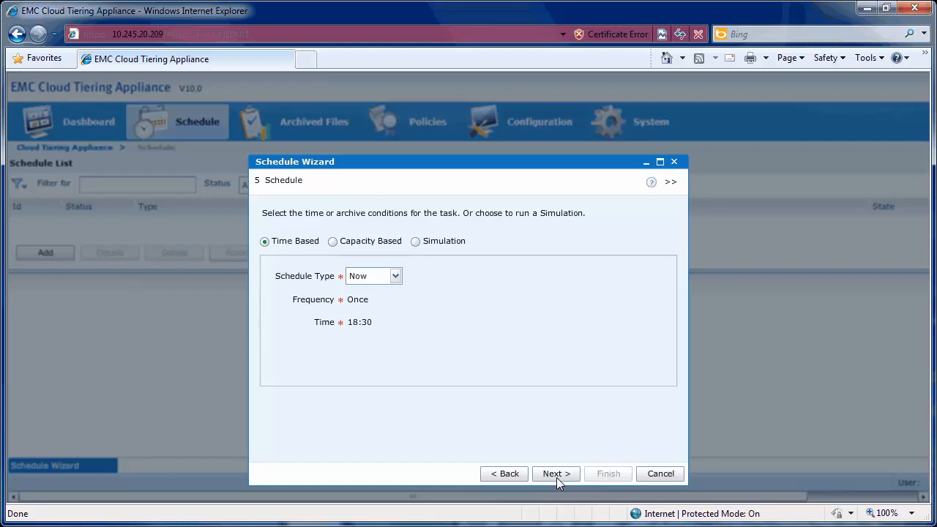
click(416, 243)
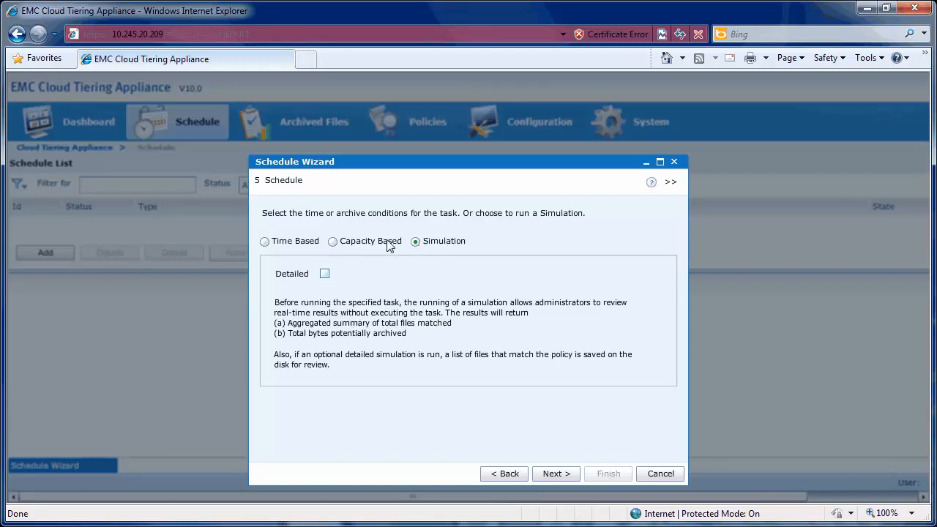
click(324, 275)
click(566, 474)
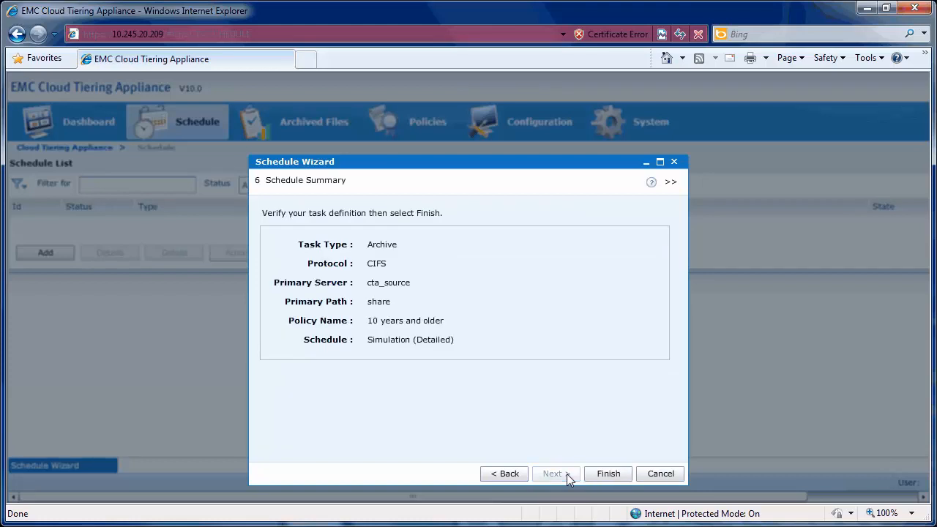
click(598, 476)
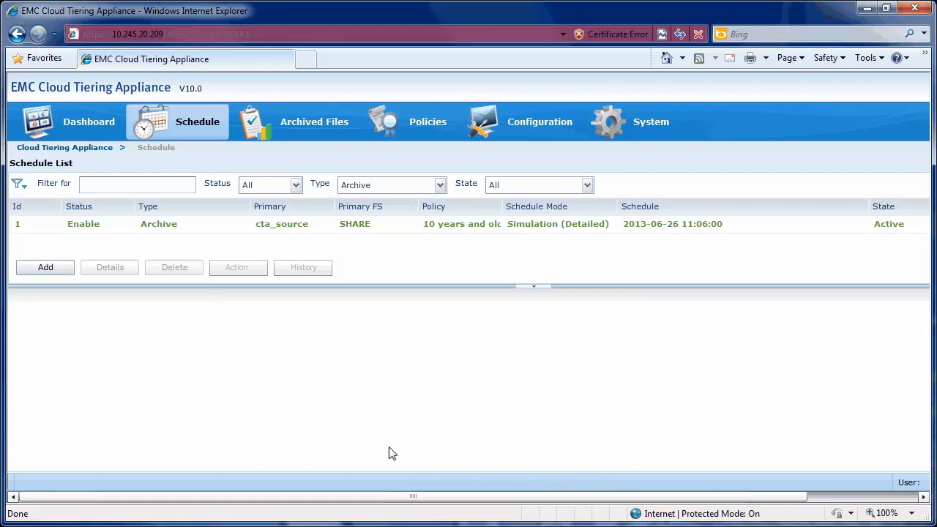
Open the simulation history of the cta_source archive task to examine its file and byte figures.
click(234, 225)
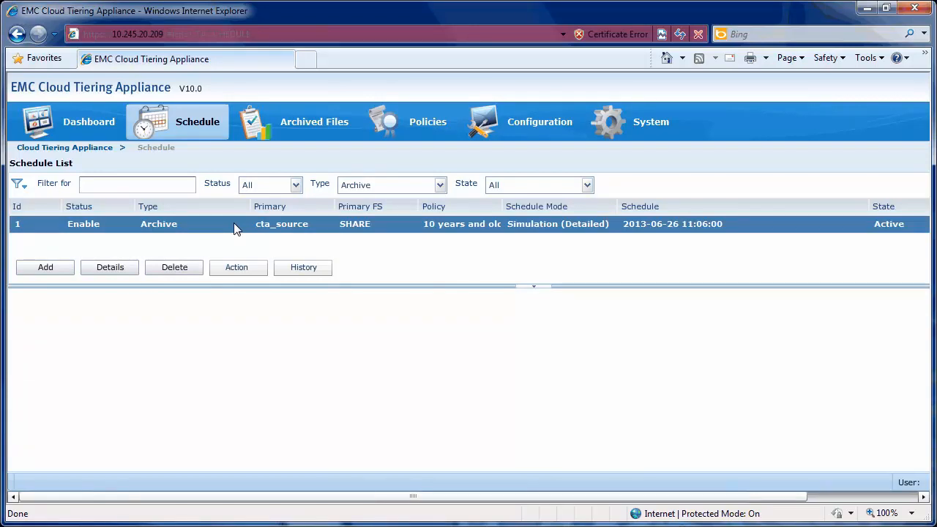
click(297, 271)
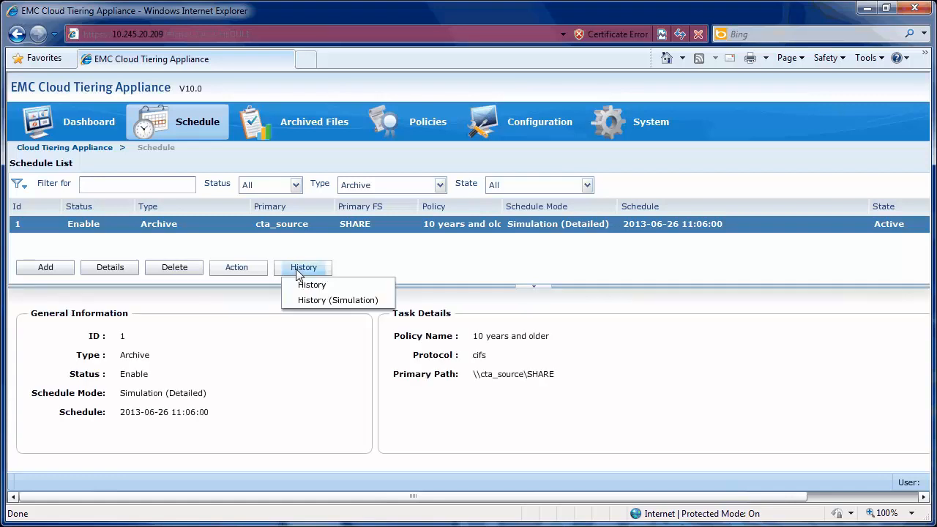
click(316, 301)
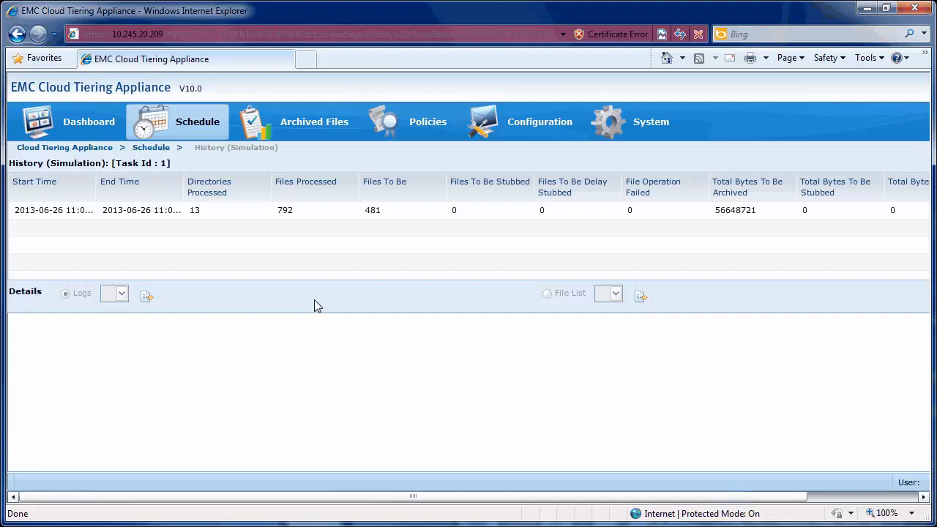
Return to the schedule list and run the cta_source archive task immediately as an actual archive run.
click(195, 128)
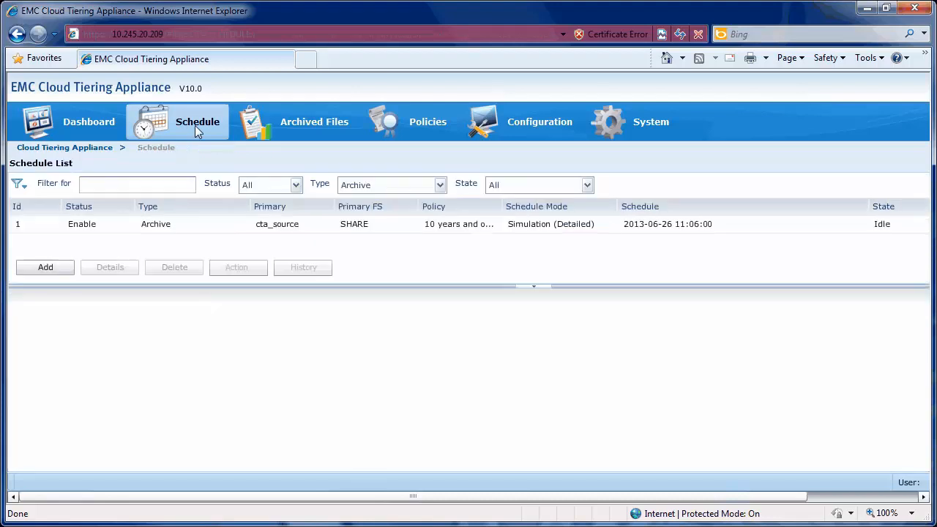
click(211, 230)
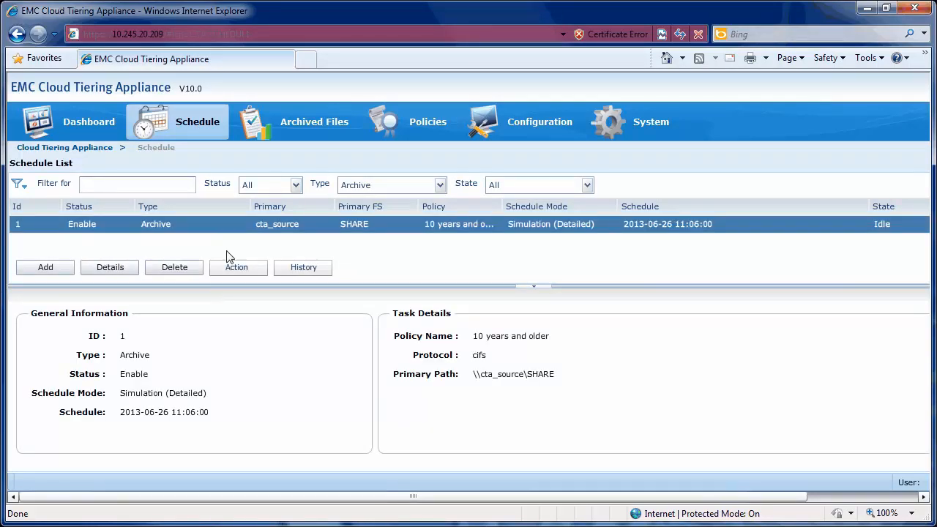
click(228, 269)
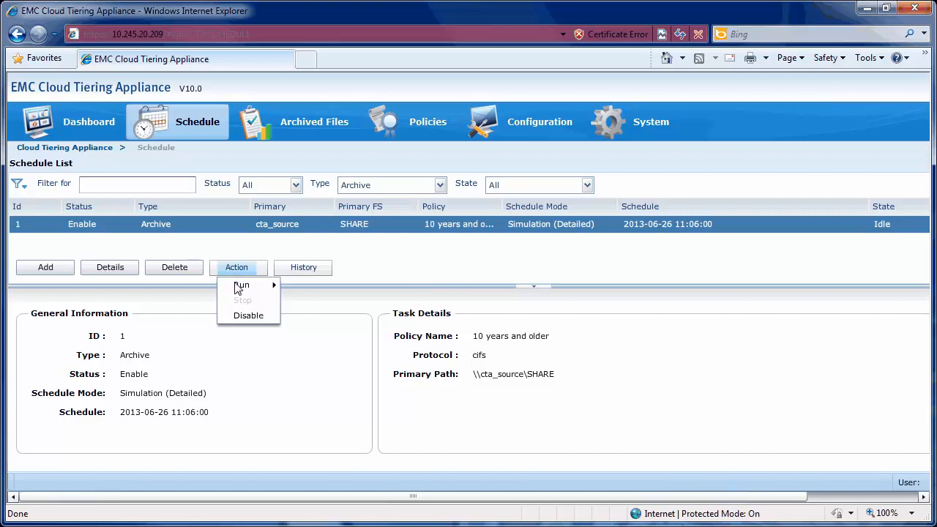
mouse_move(256, 288)
click(321, 289)
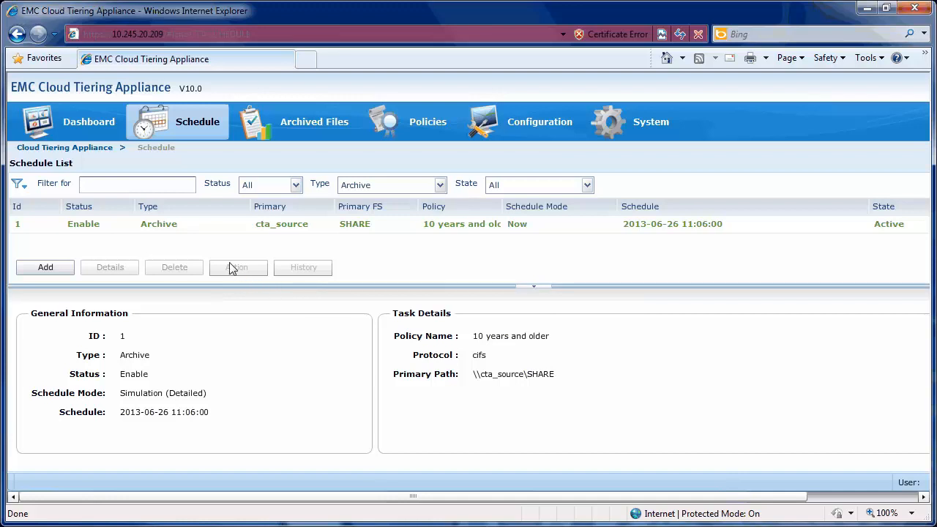
Open the regular, non-simulation run history of the cta_source archive task.
click(222, 228)
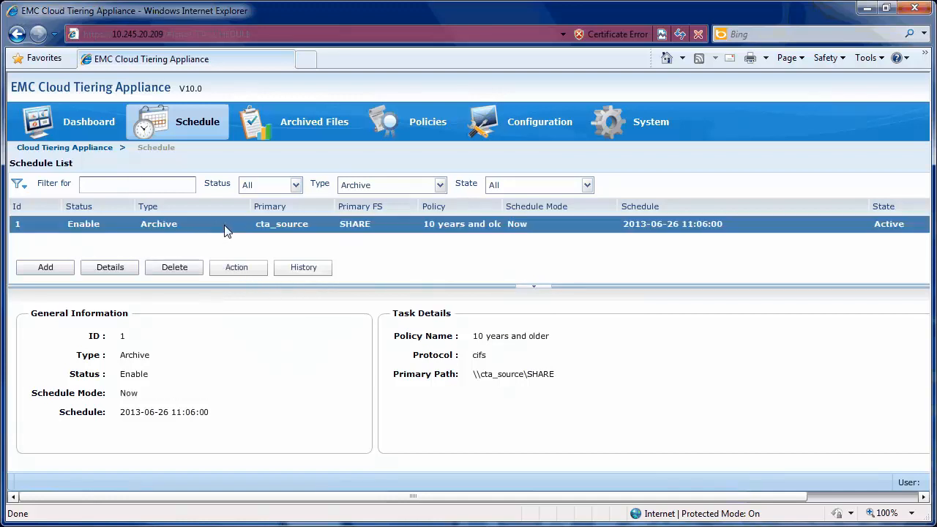
click(306, 272)
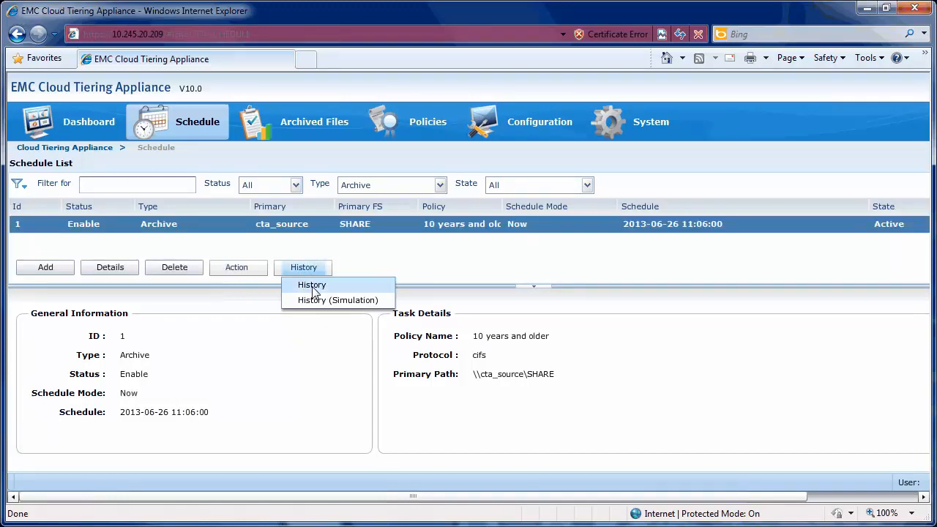
click(312, 287)
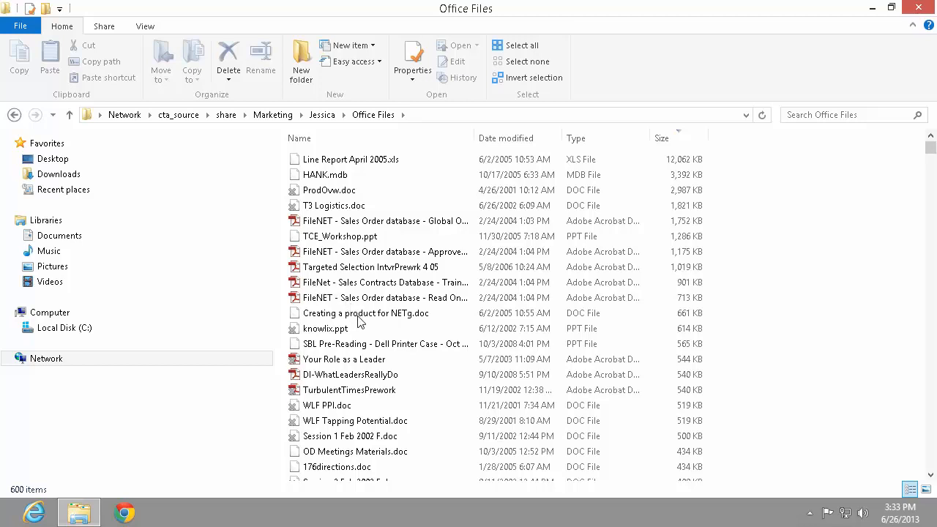
In File Explorer, check the size and size on disk of the "Your Role as a Leader" PDF in Office Files, then open it.
right_click(365, 360)
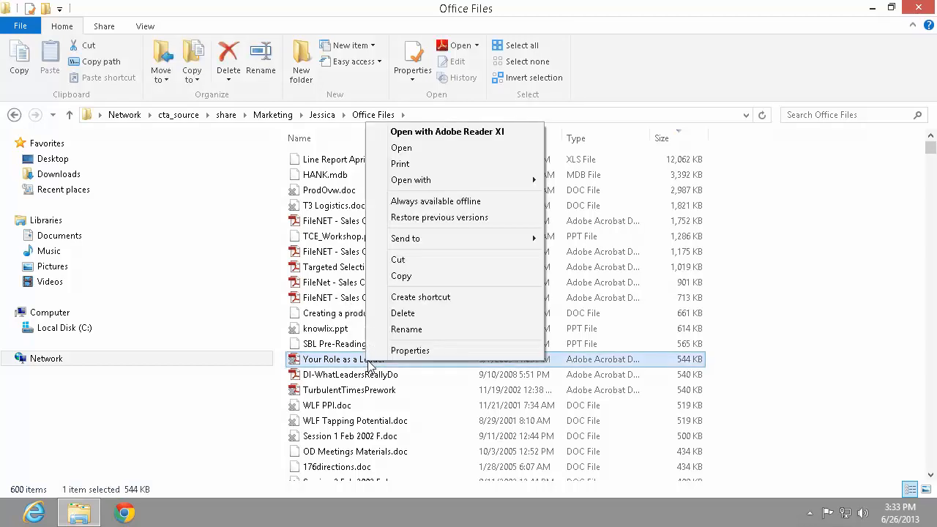
click(410, 351)
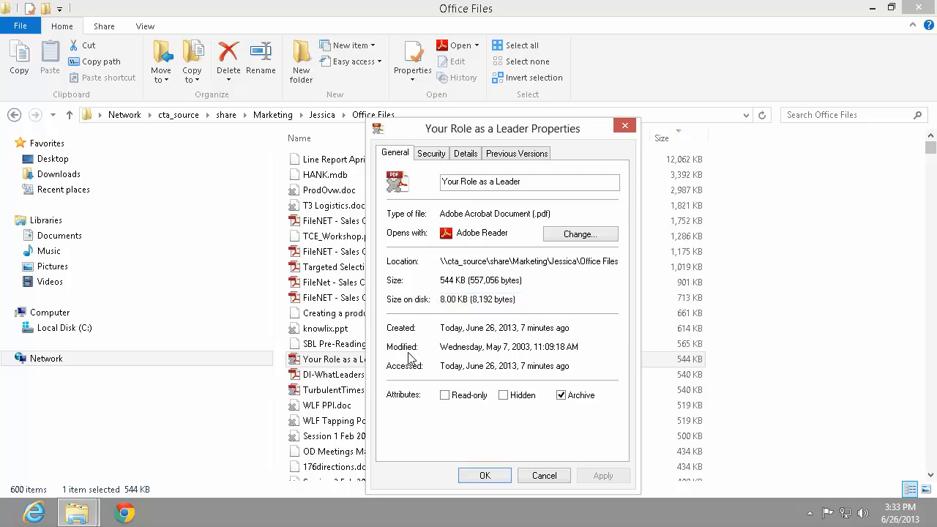
click(484, 477)
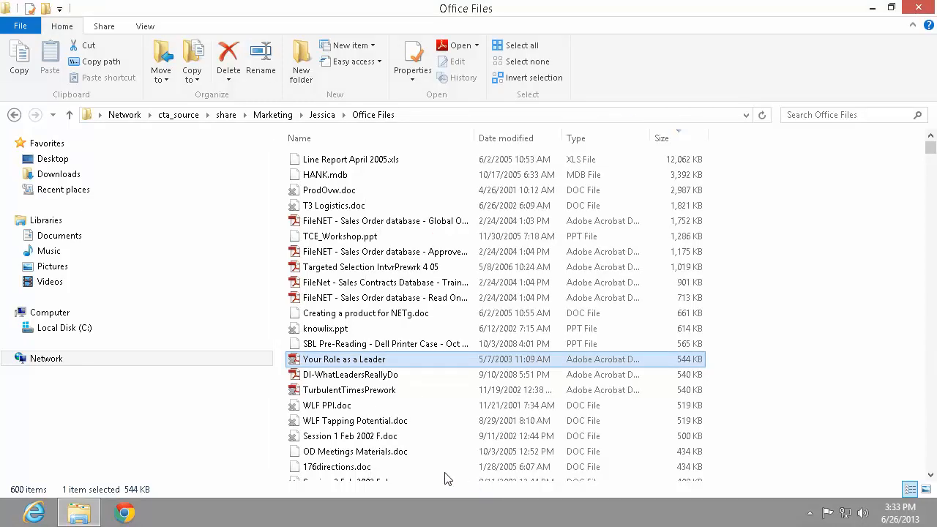
double_click(348, 366)
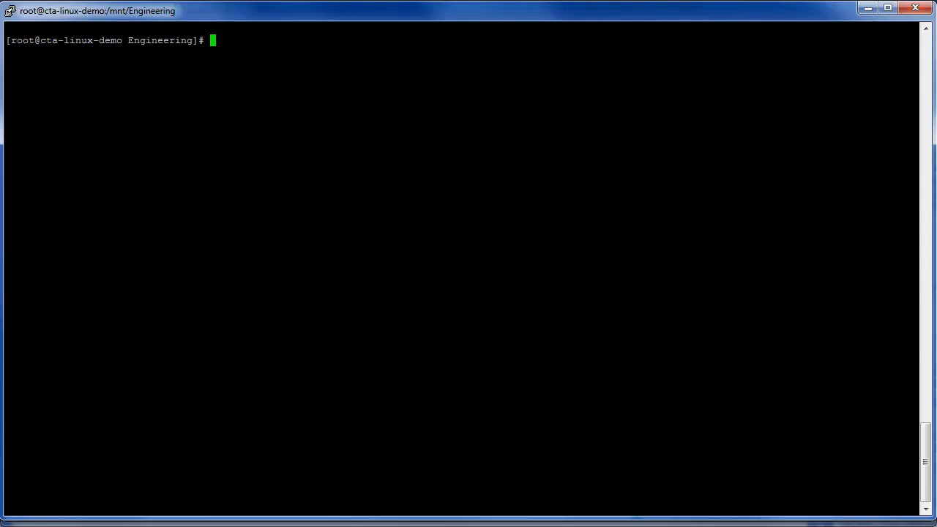
In the Linux terminal, list all Engineering files with ls -la and check the disk usage of /mnt/Engineering with df.
text(ls -la)
key(Return)
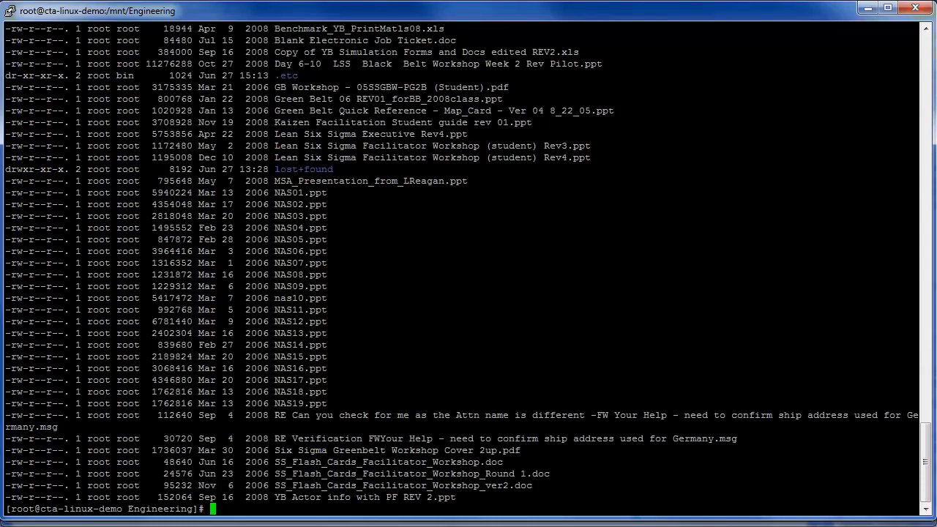
text(df /mnt/Engi)
text(neering)
key(Return)
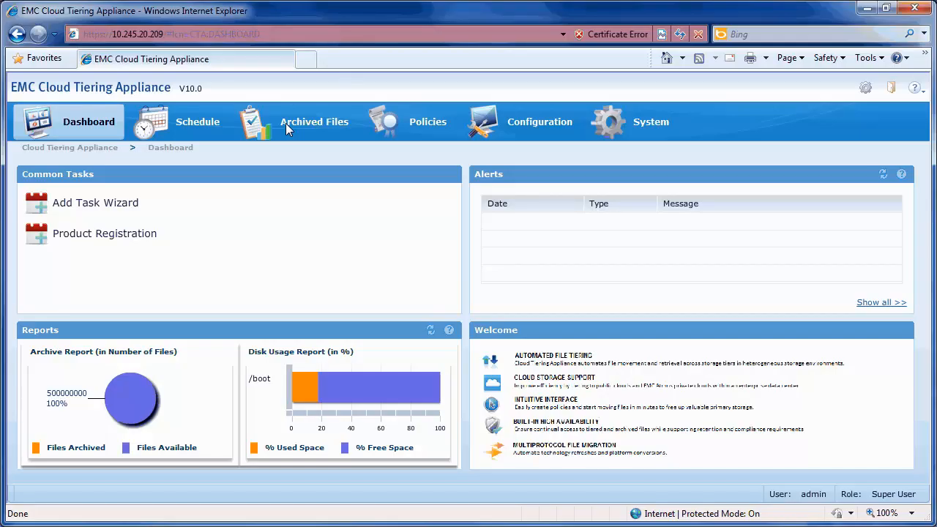
In the Cloud Tiering Appliance, start a new archive policy named "5 years and older" and proceed to its rules.
click(386, 125)
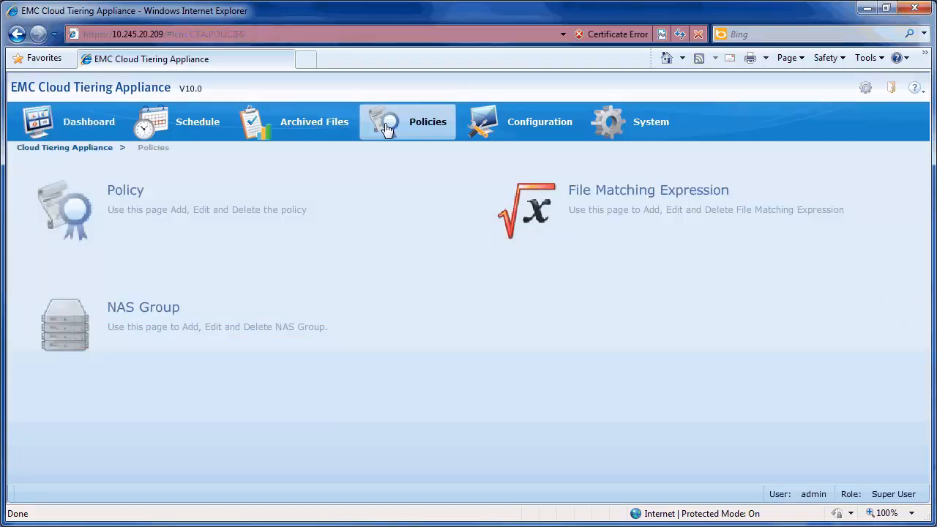
click(237, 211)
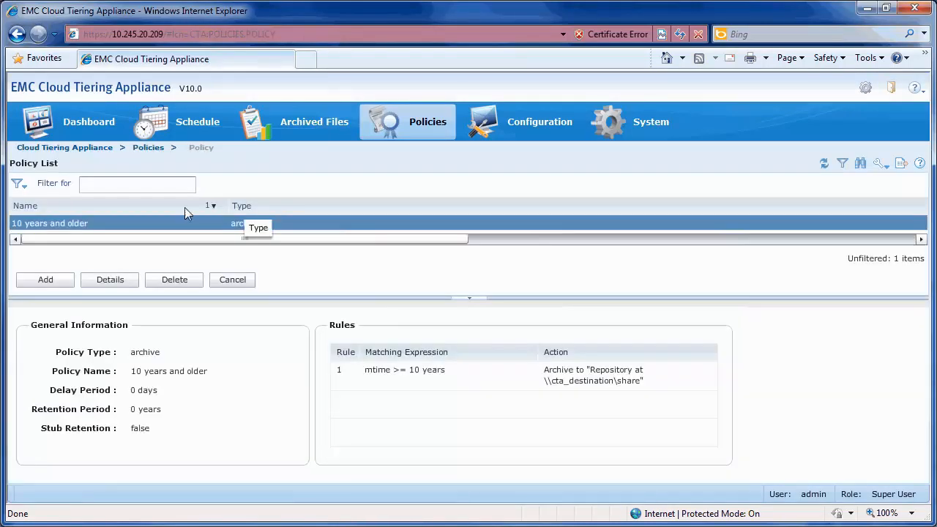
click(56, 281)
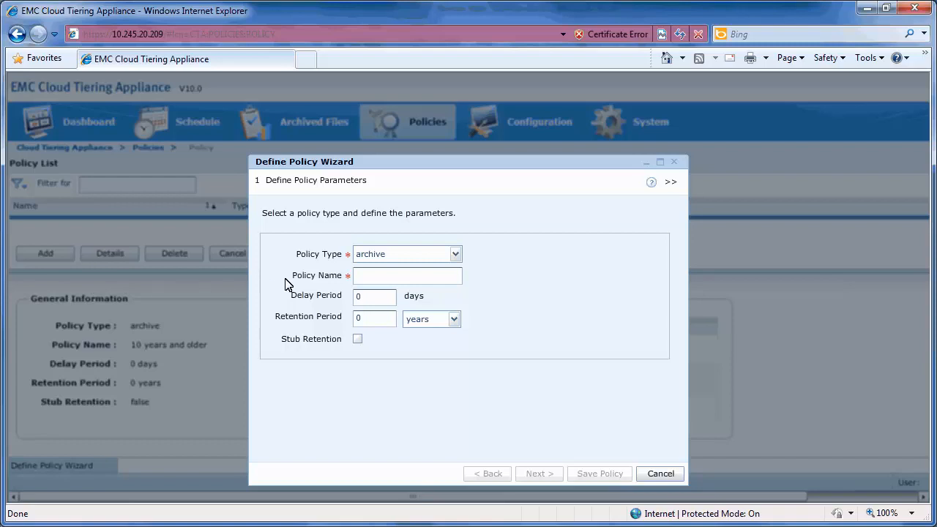
click(361, 277)
text(5 years and older)
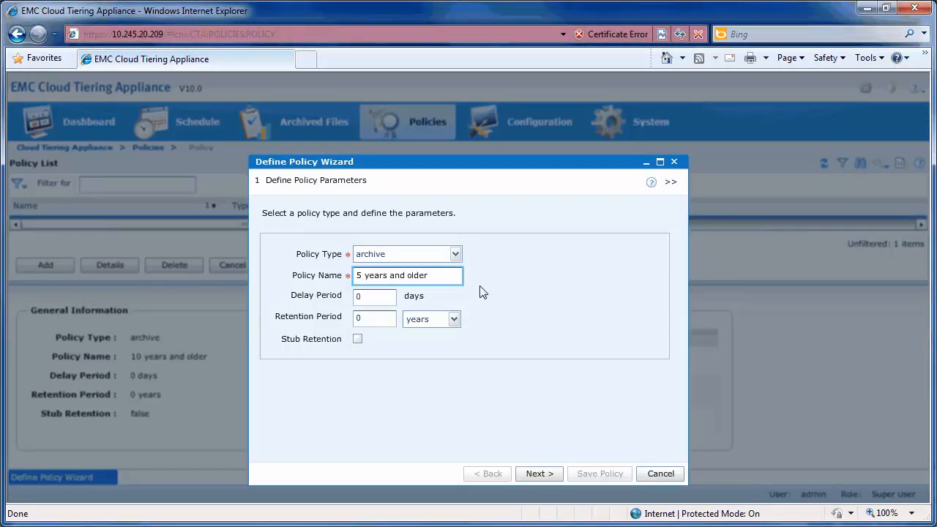
click(540, 474)
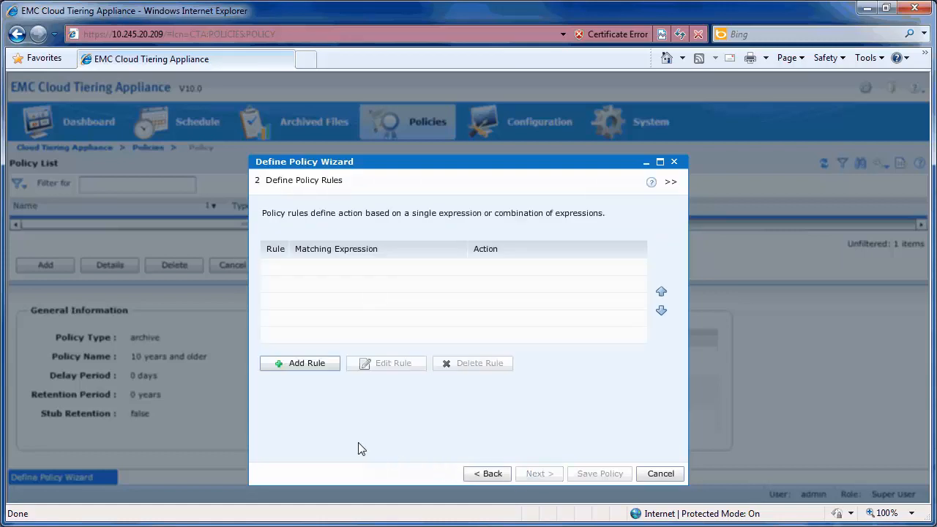
Add a policy rule with the expression Modified Time >= 5 years and proceed to its archive destination.
click(307, 362)
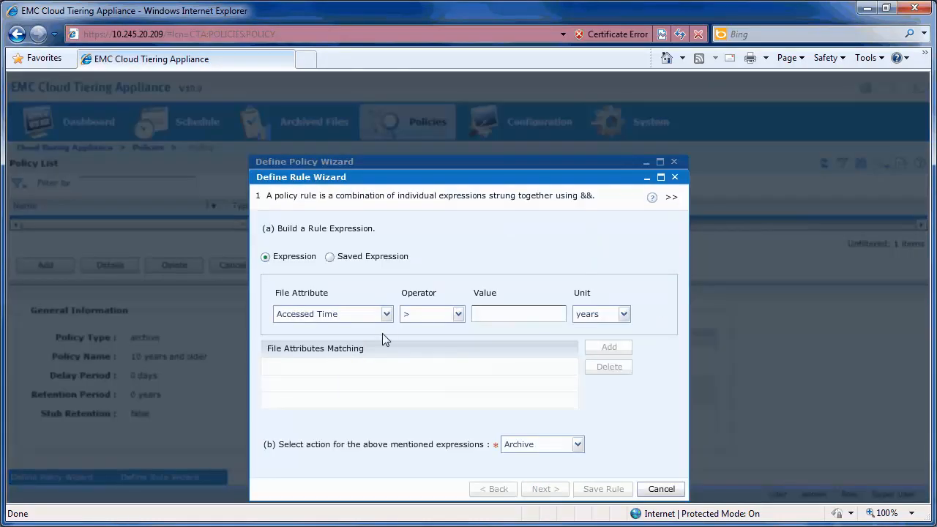
click(386, 314)
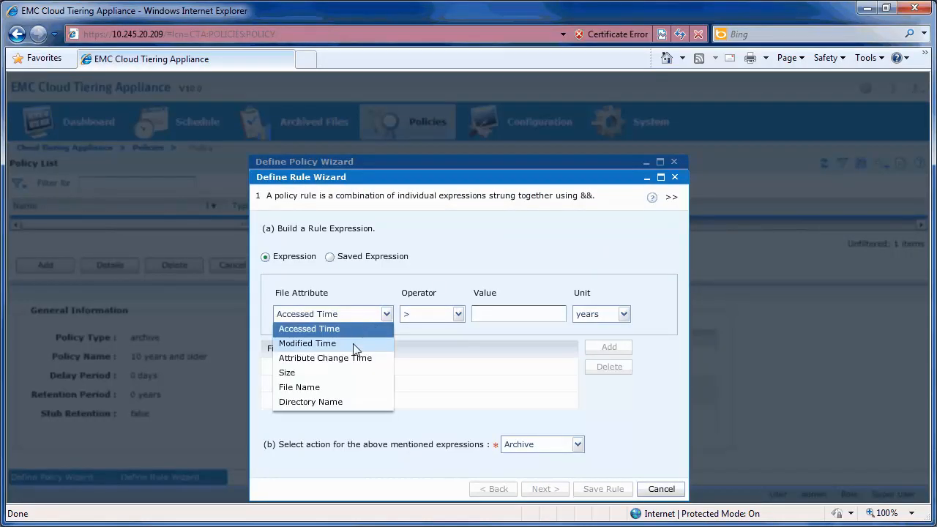
click(356, 344)
click(459, 315)
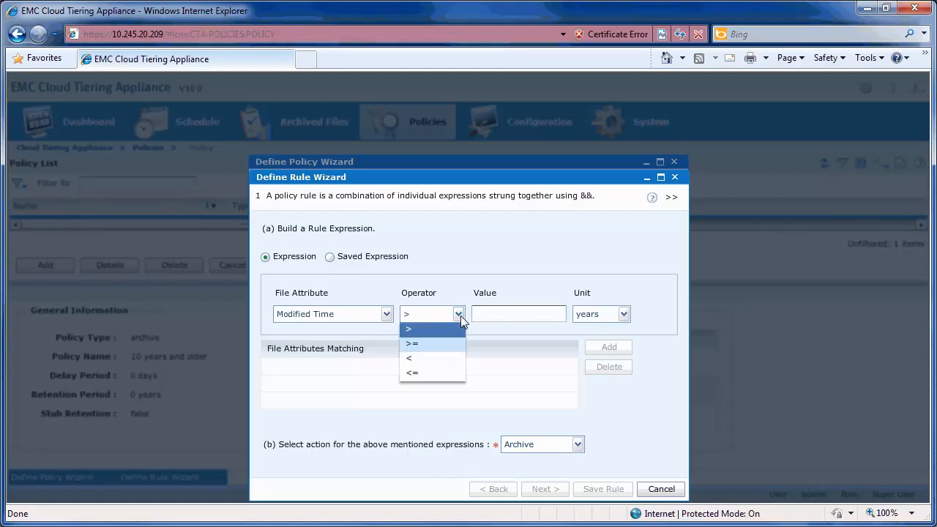
click(432, 344)
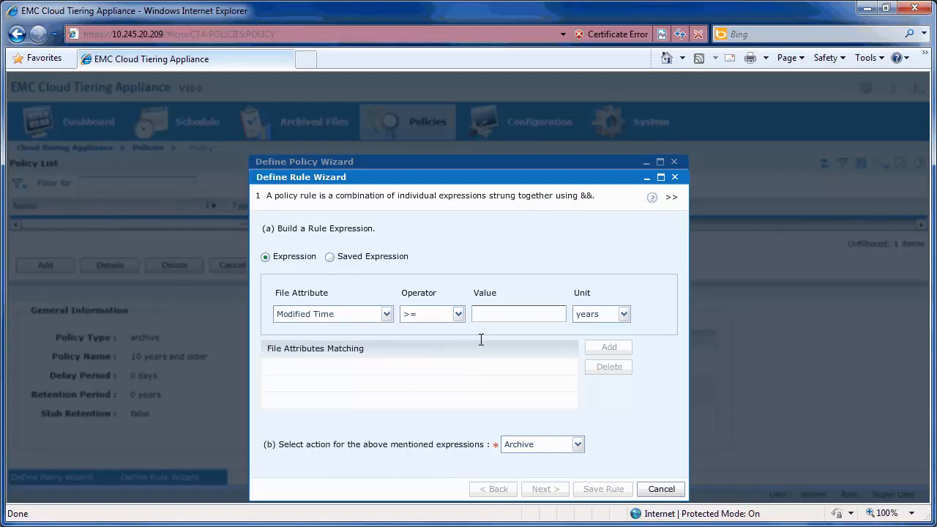
click(505, 315)
text(5)
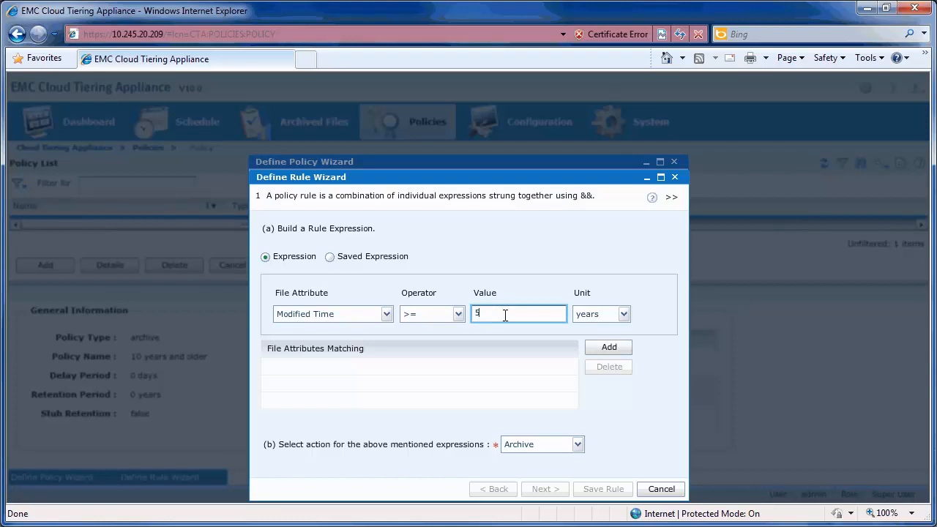
click(588, 349)
click(554, 494)
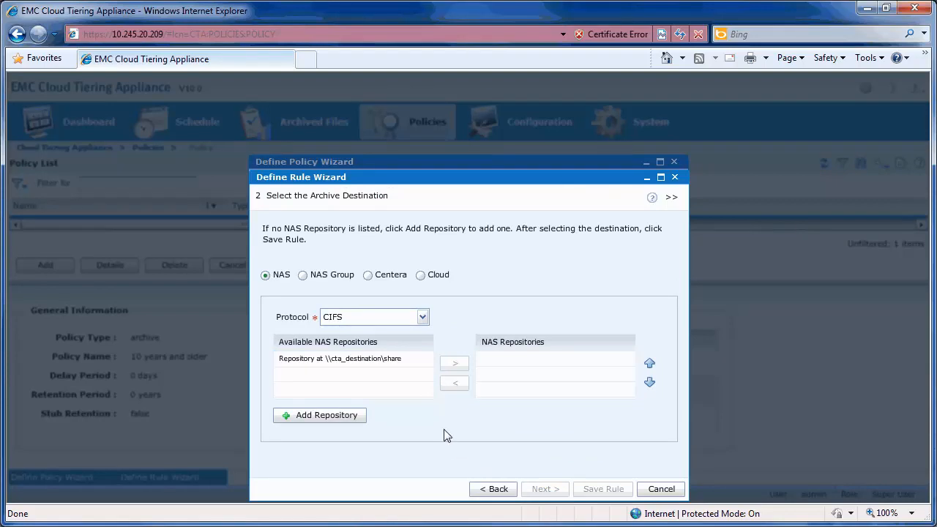
Set the rule's archive destination to the NFS repository at cta_destination:/nfs_target.
click(423, 317)
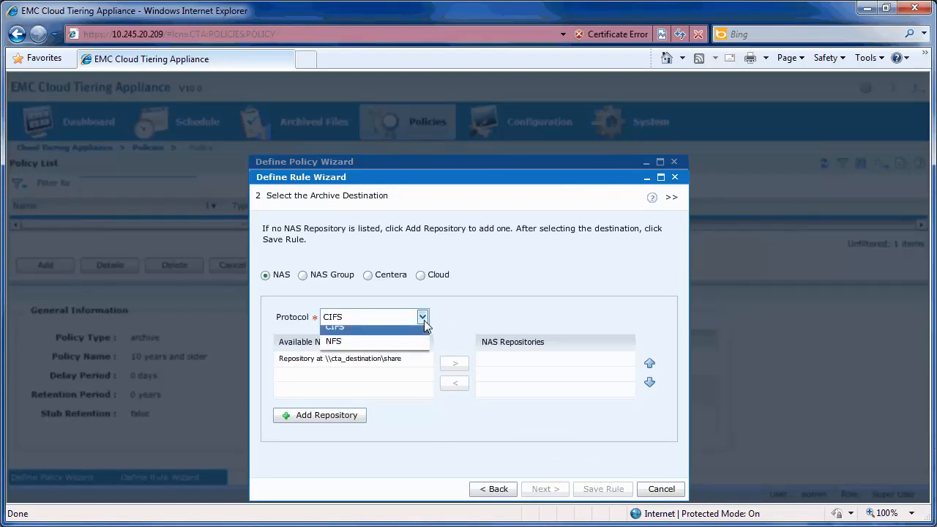
click(392, 346)
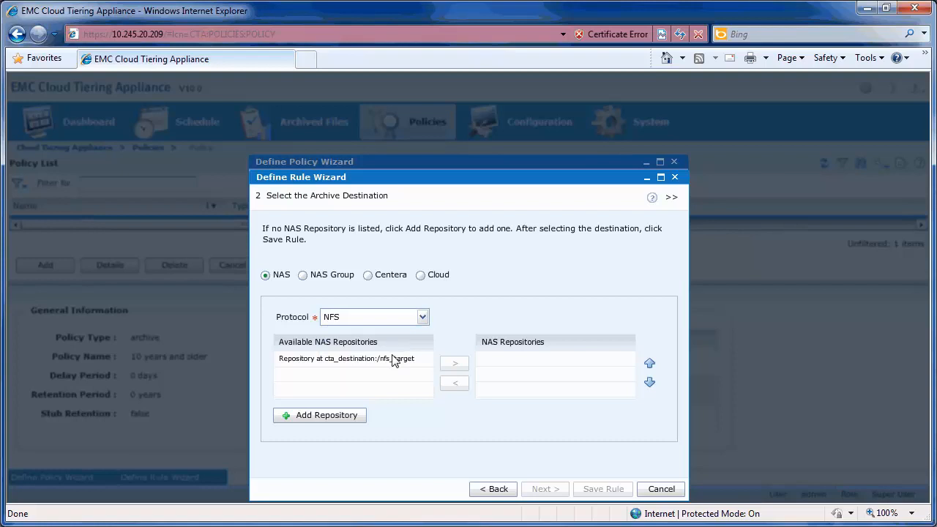
click(394, 364)
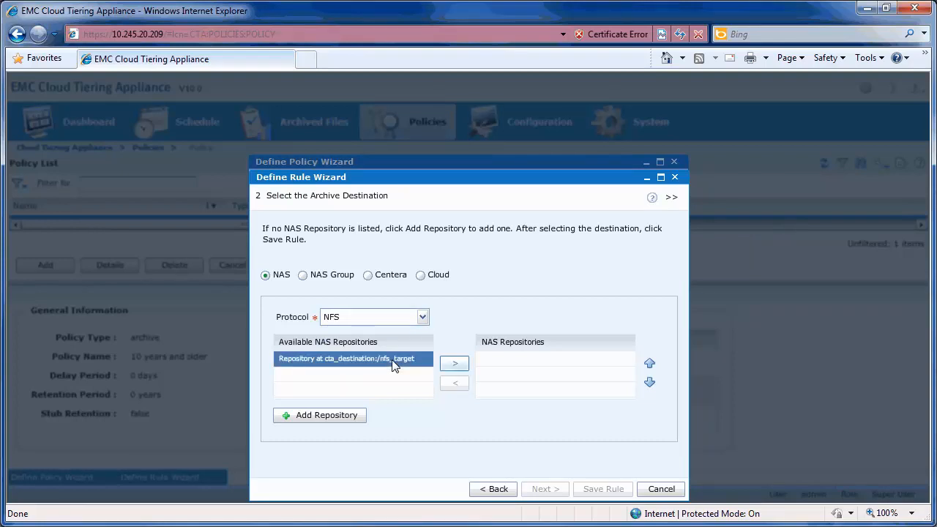
click(458, 369)
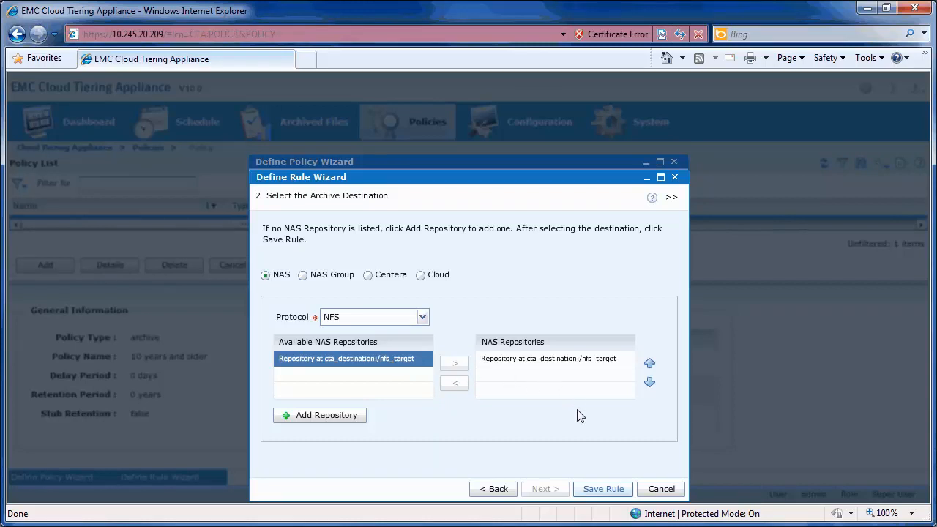
Save the NFS archive rule, proceed through the policy summary and save the "5 years and older" policy.
click(601, 490)
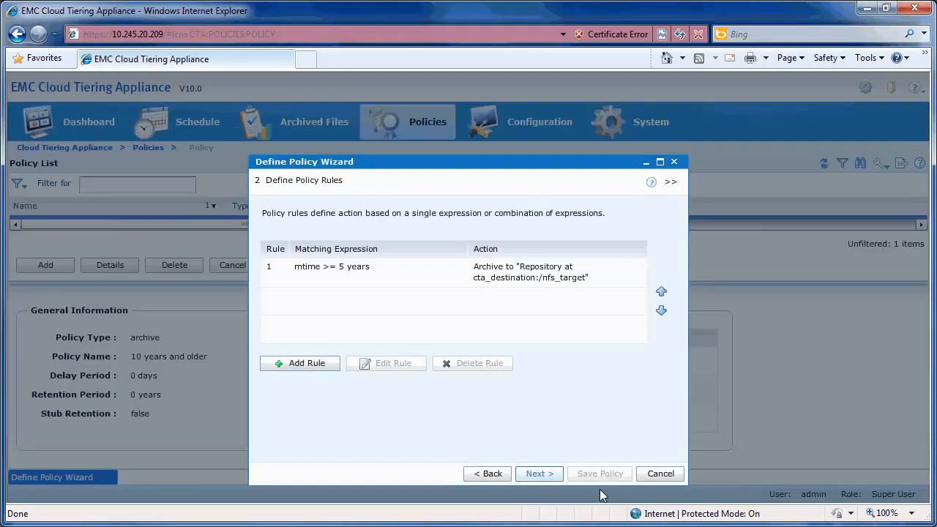
click(538, 474)
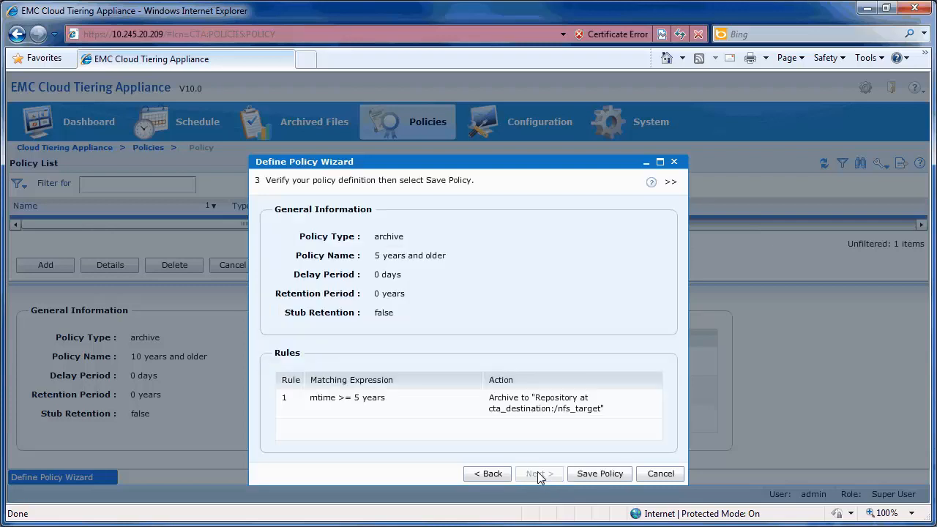
click(591, 475)
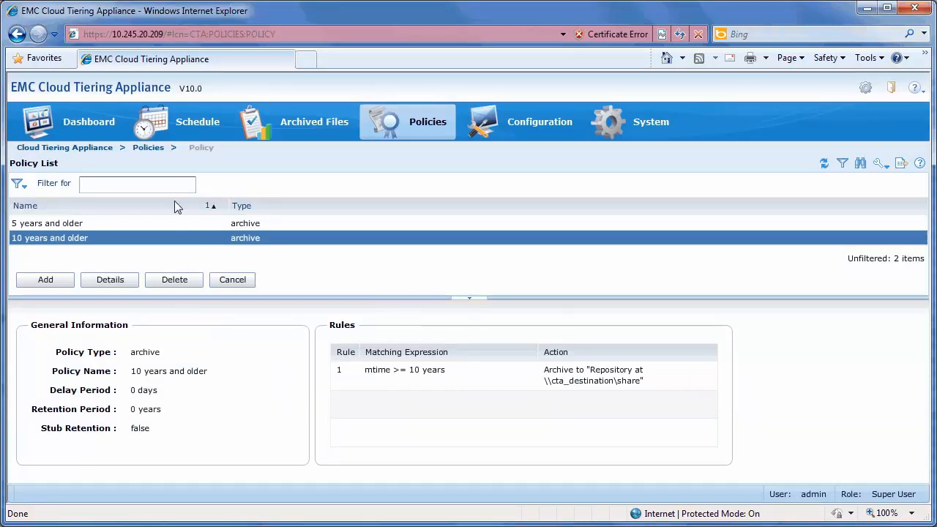
Start a new scheduled Archive task with the VNX server cta_source as its primary server.
click(170, 126)
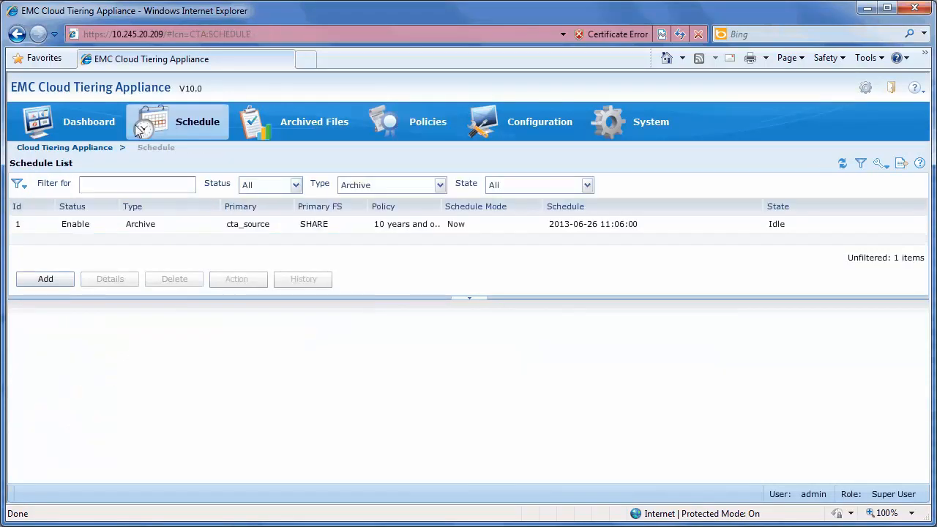
click(46, 280)
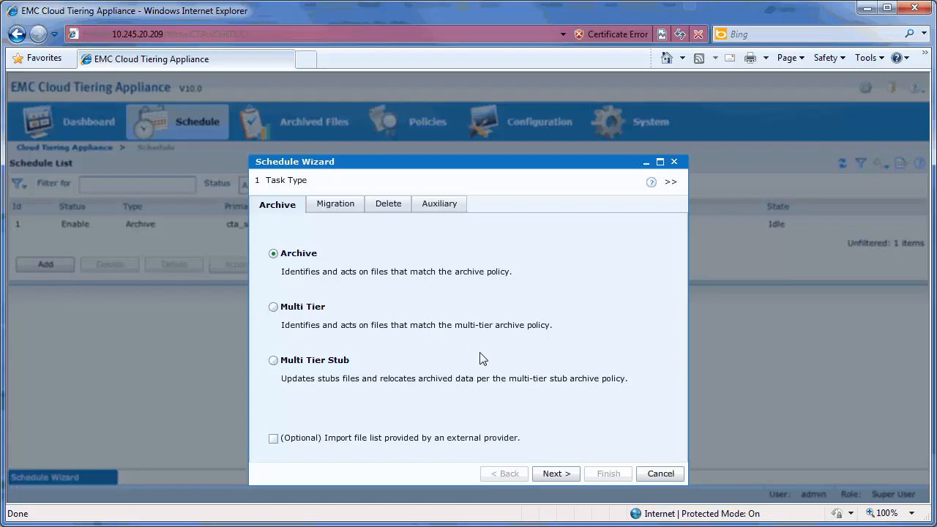
click(554, 473)
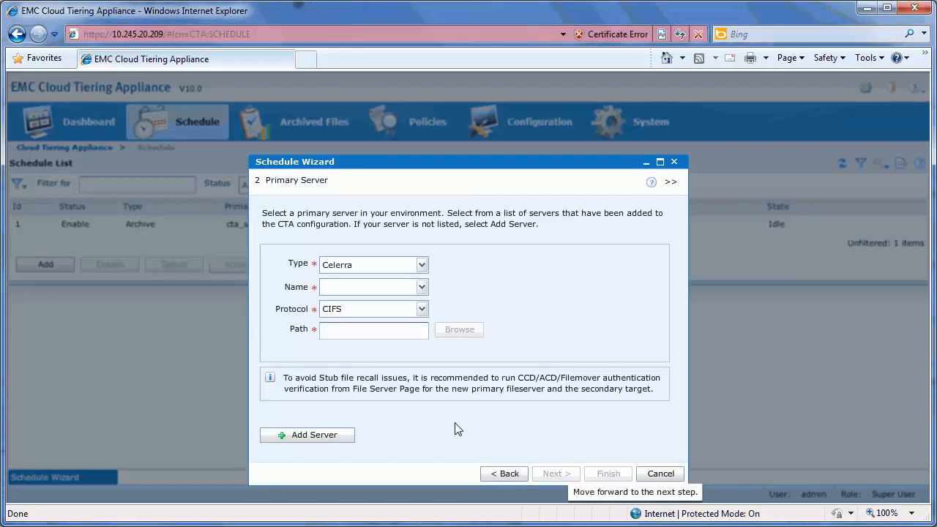
click(421, 265)
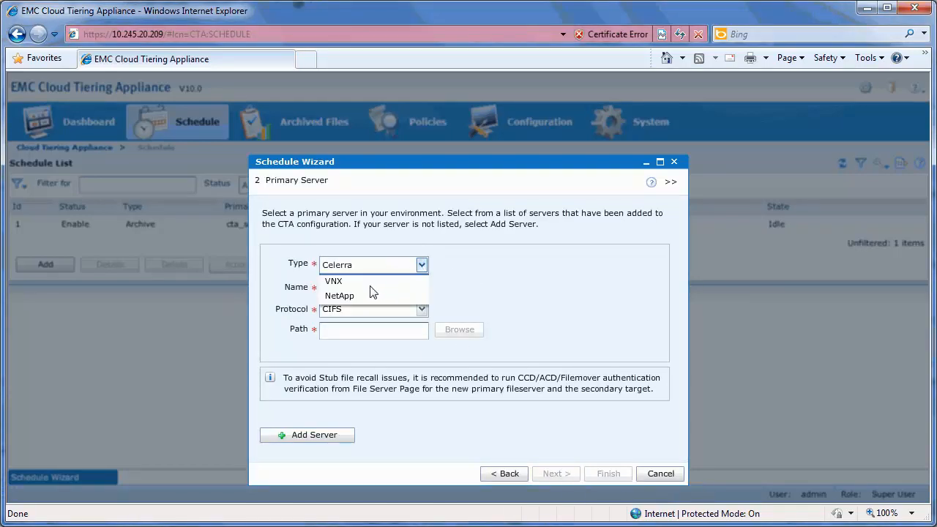
click(371, 287)
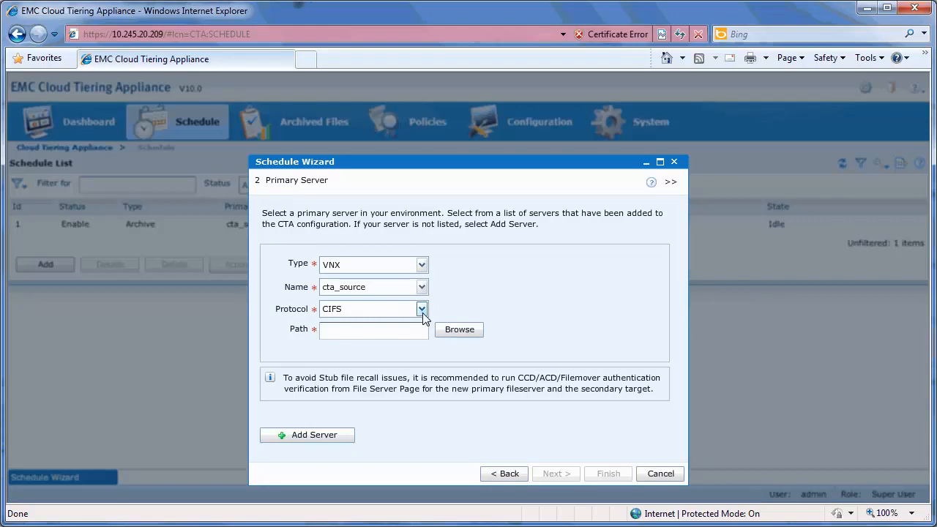
Set the task's source protocol to NFS and its path to /CTA_NFS, and proceed to the policy selection.
click(422, 310)
click(390, 336)
click(459, 330)
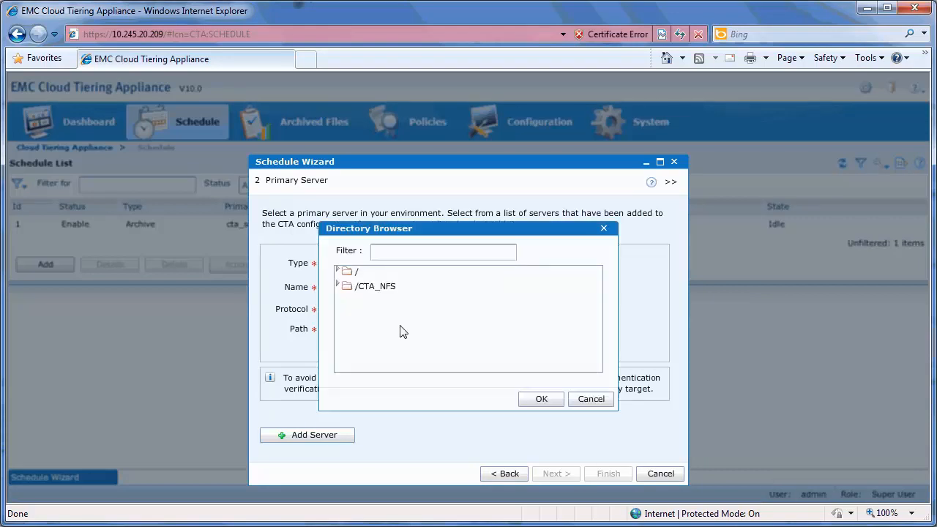
click(374, 289)
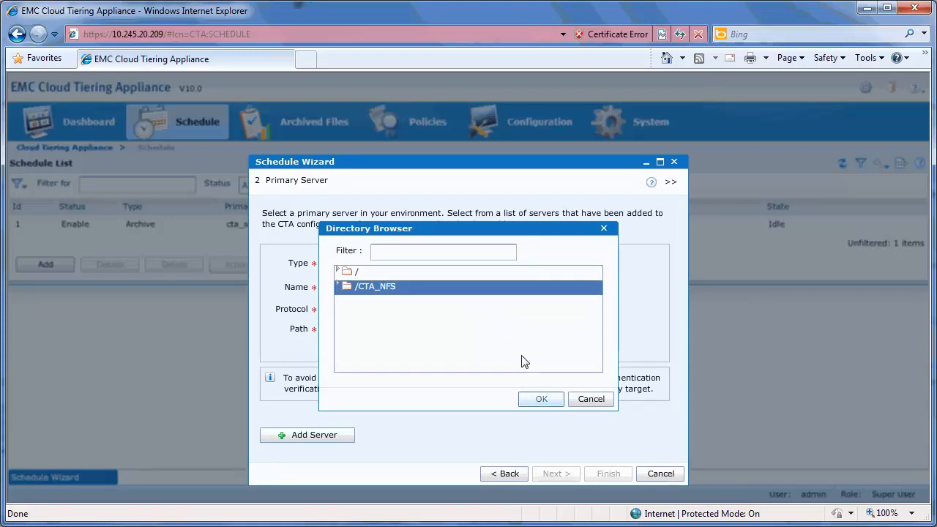
click(533, 401)
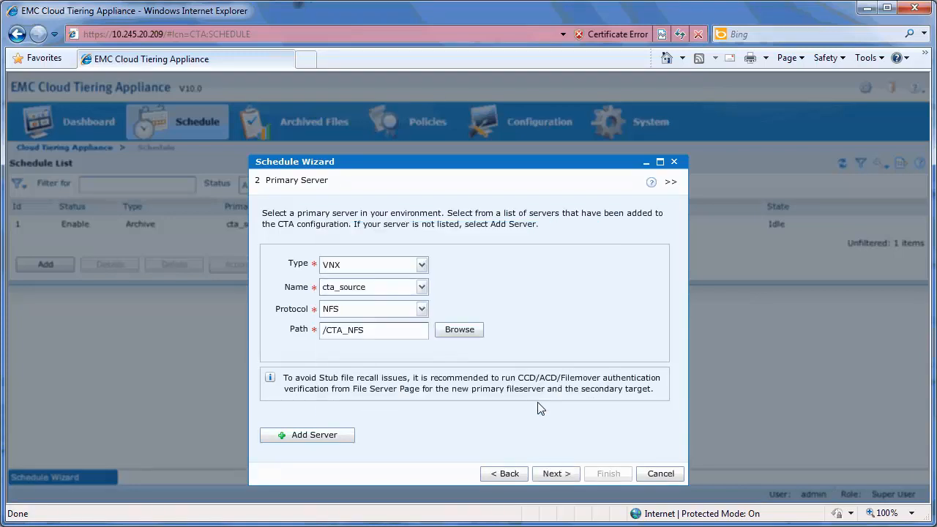
click(550, 474)
Assign the "5 years and older" policy to the task, keep the schedule type Now and finish creating the task.
click(438, 265)
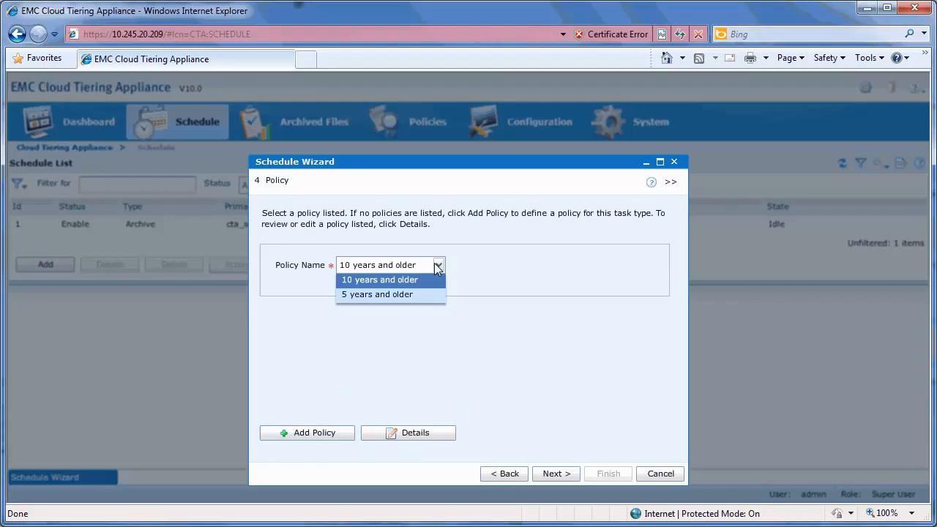
click(400, 295)
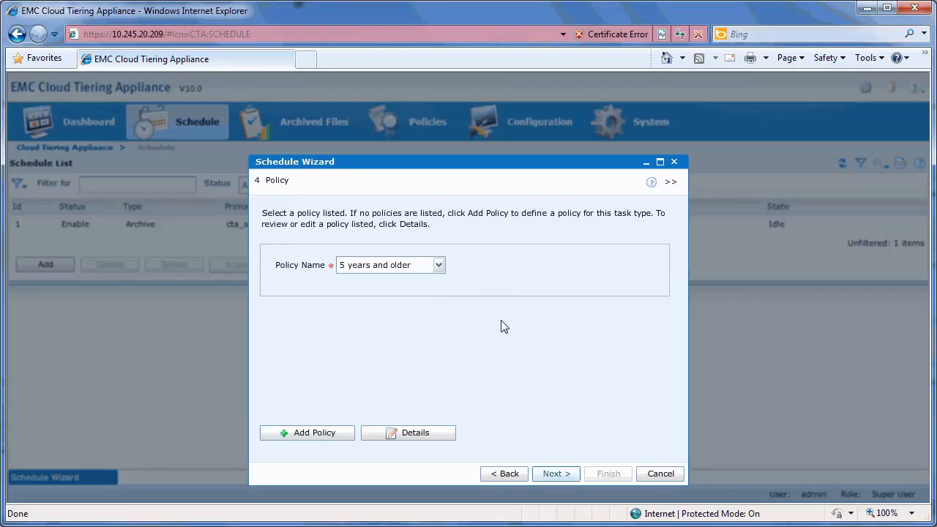
click(563, 472)
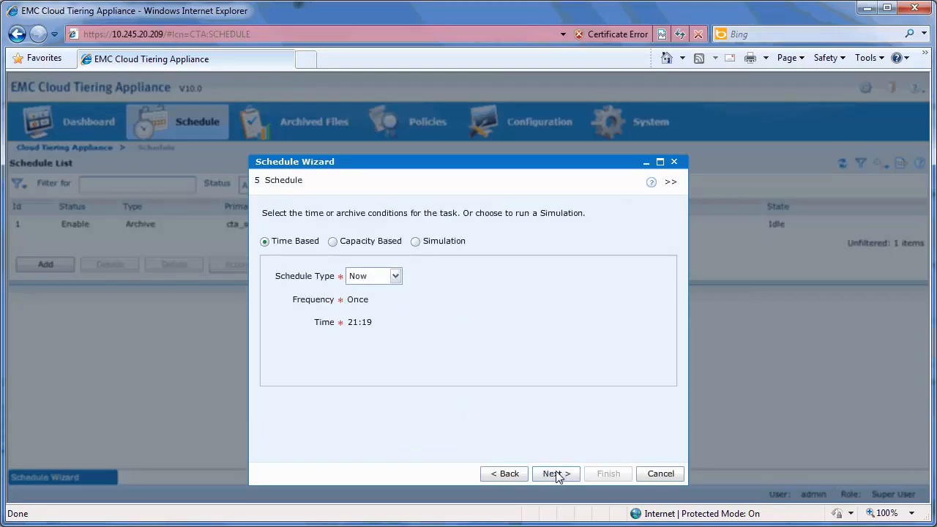
click(556, 474)
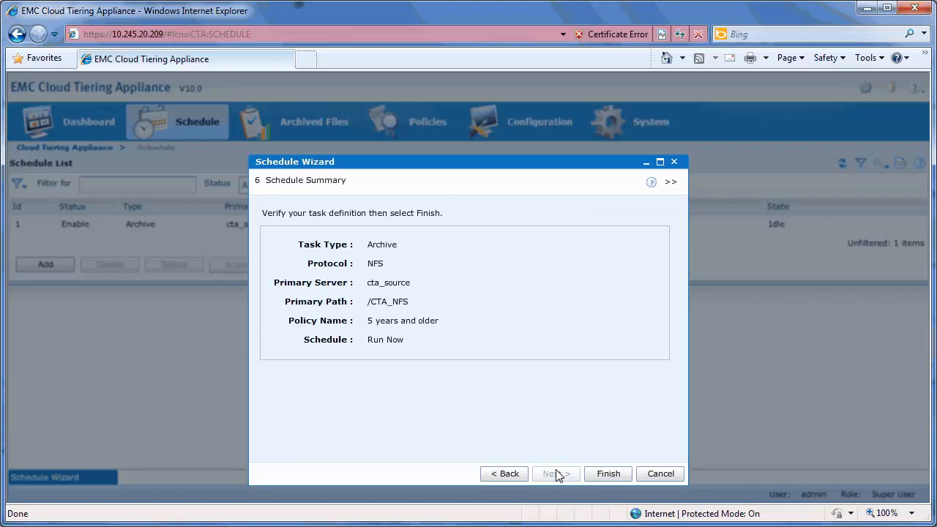
click(606, 473)
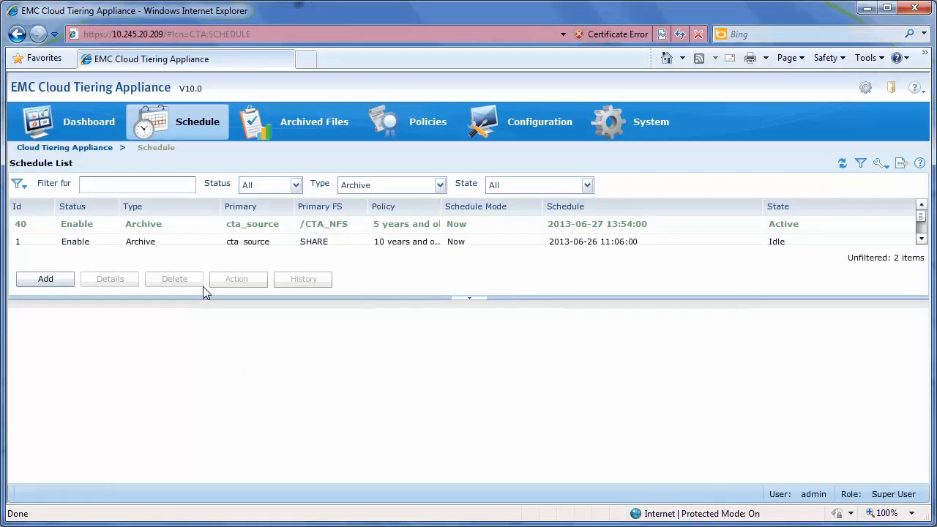
Open the run history of the archive task for /CTA_NFS in the schedule list.
click(199, 227)
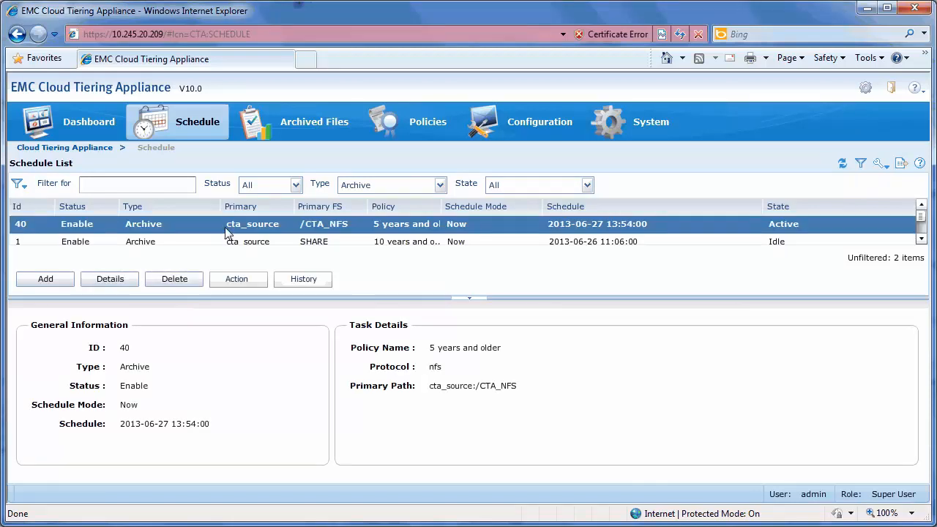
click(303, 279)
click(313, 300)
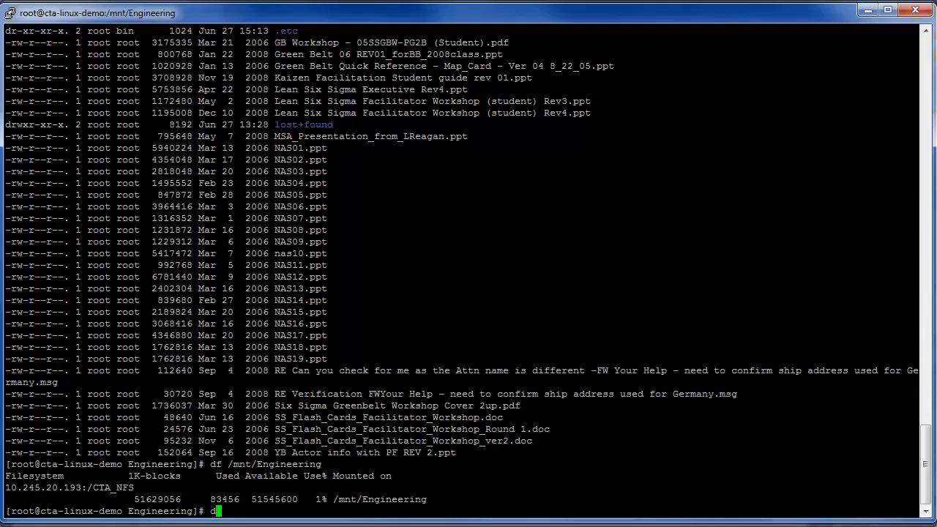
In the Linux terminal, check the disk usage with df /mnt/Engineering and list the Engineering files with ls -la.
text(df /mnt/Engineering)
key(Return)
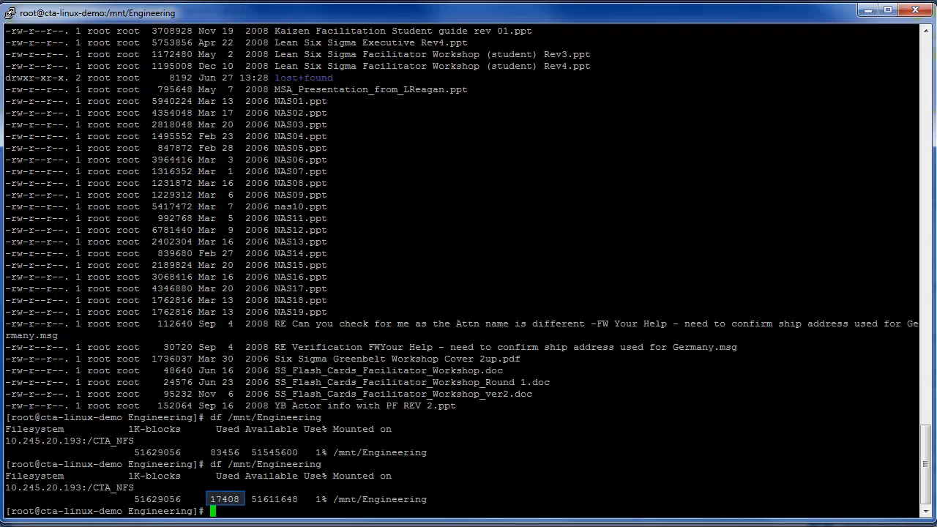
text(ls -la)
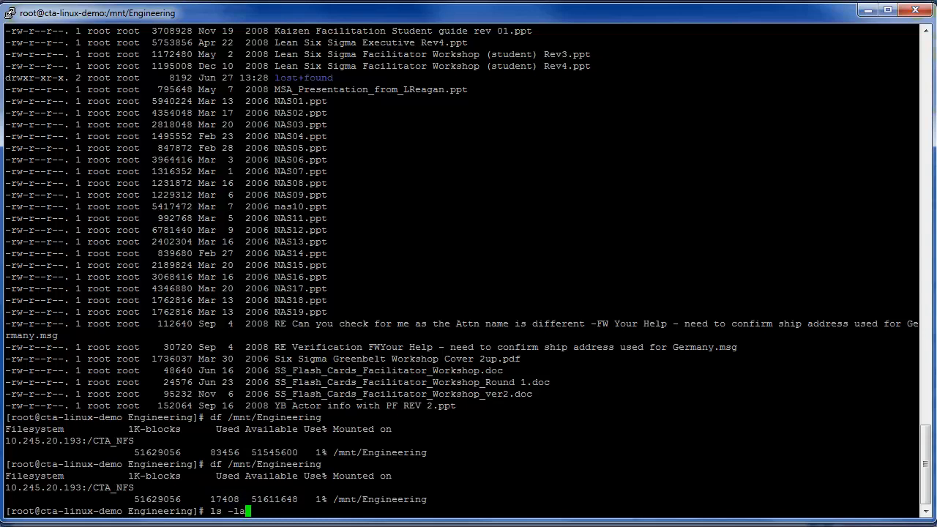
key(Return)
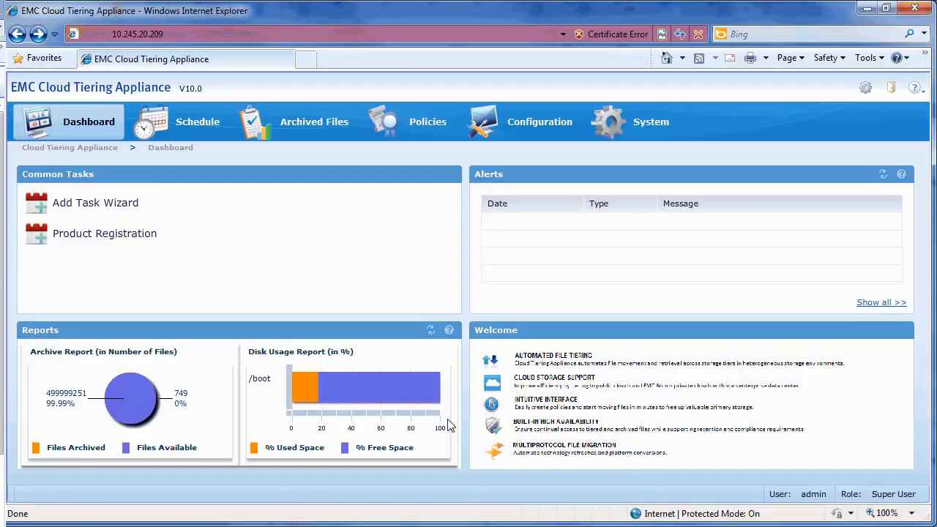
In the Cloud Tiering Appliance, get the archived file list for the CIFS file system SHARE on cta_source.
click(306, 124)
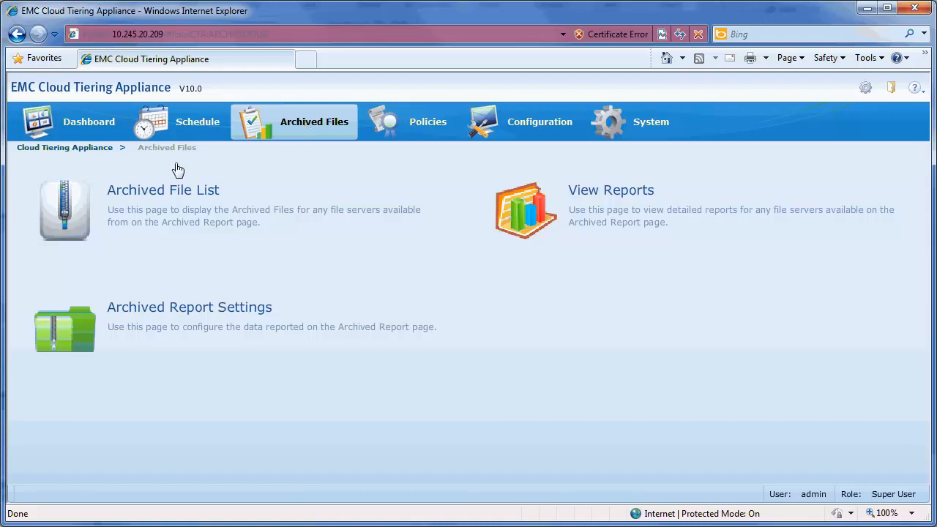
click(164, 211)
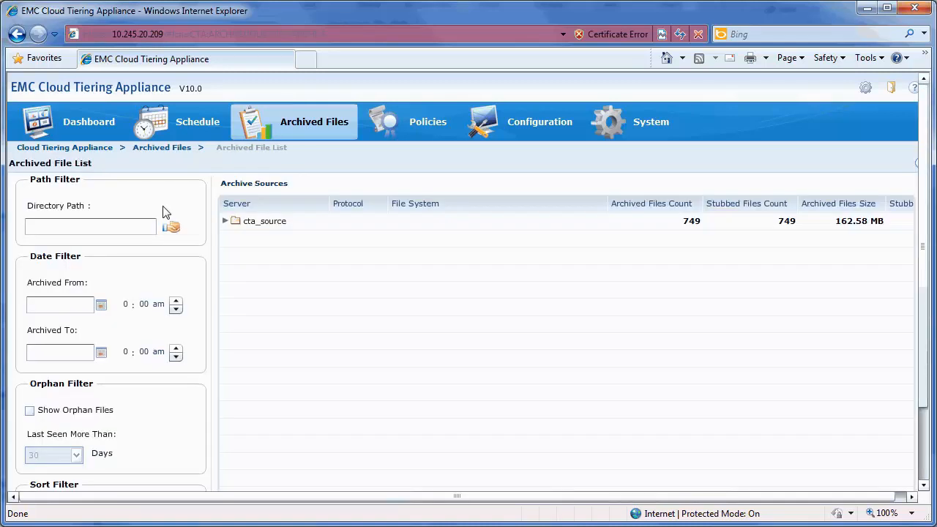
click(225, 221)
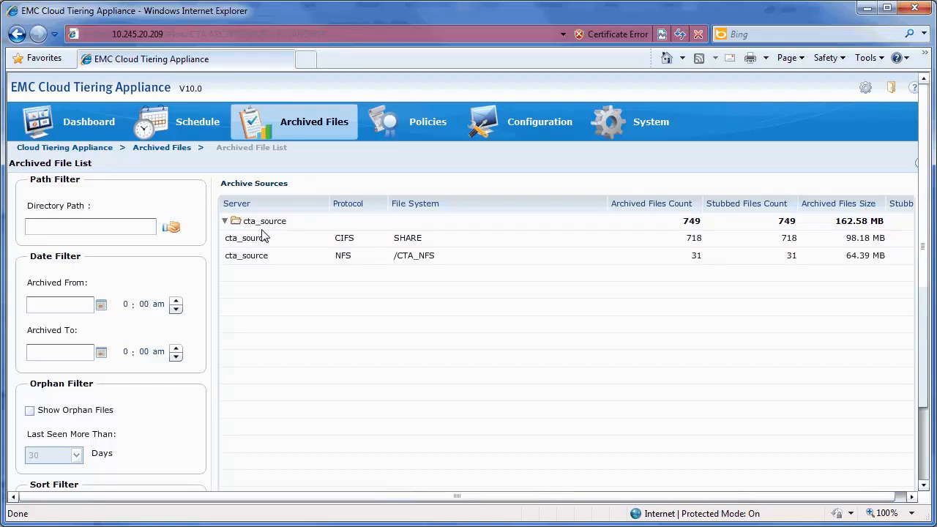
click(351, 244)
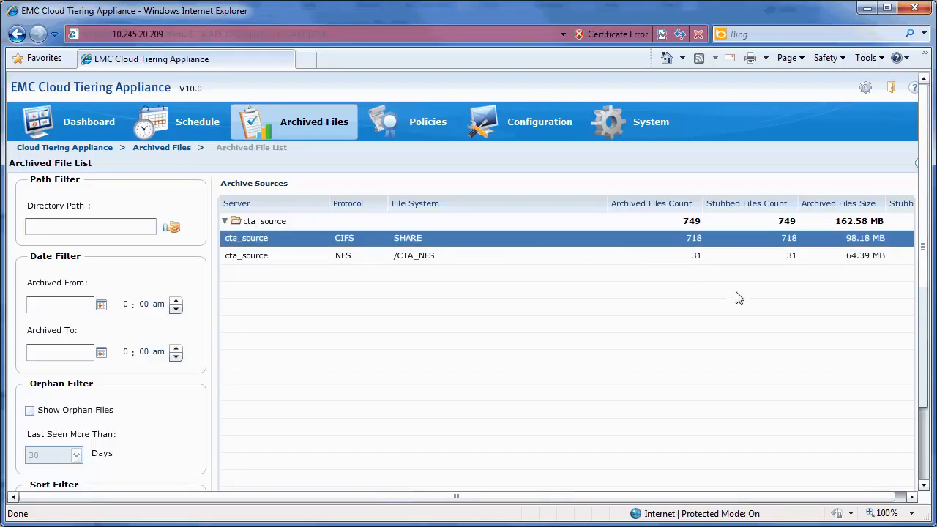
click(923, 486)
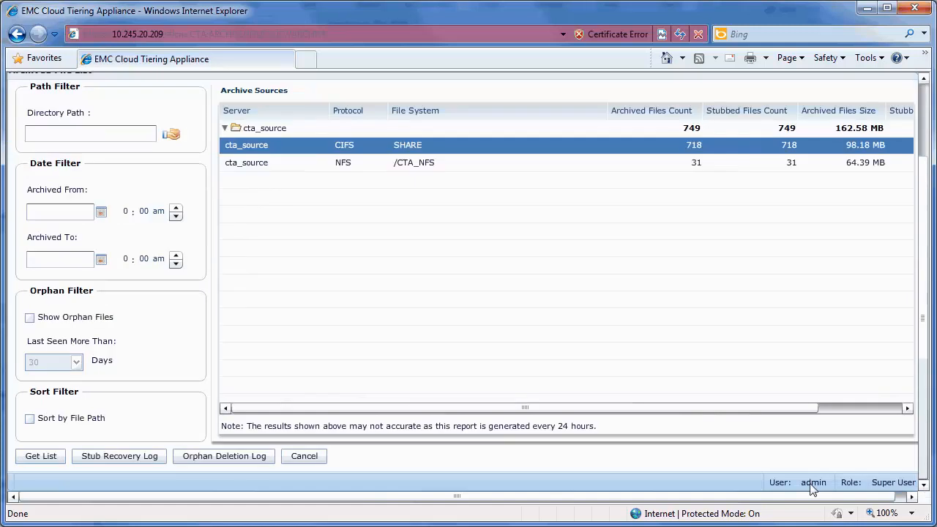
click(46, 459)
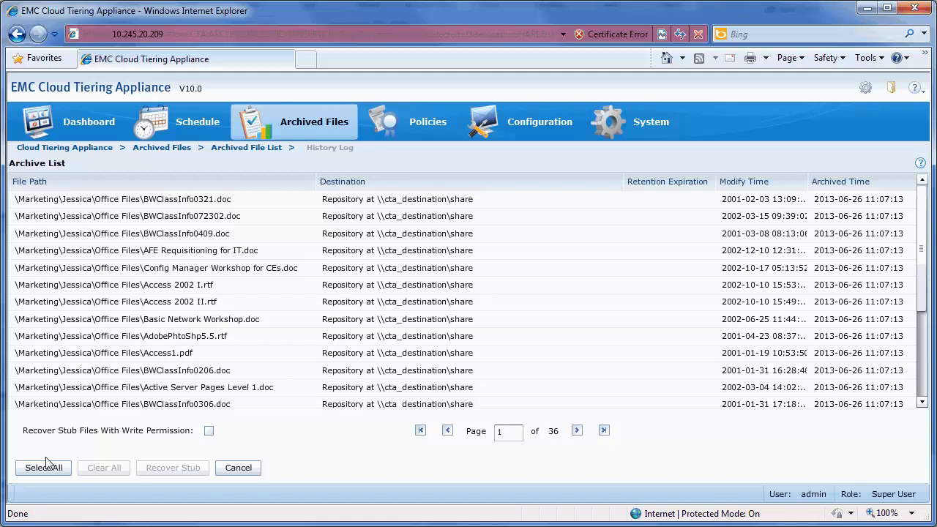
Create an archive report of type FileServer for cta_source and display it.
click(286, 131)
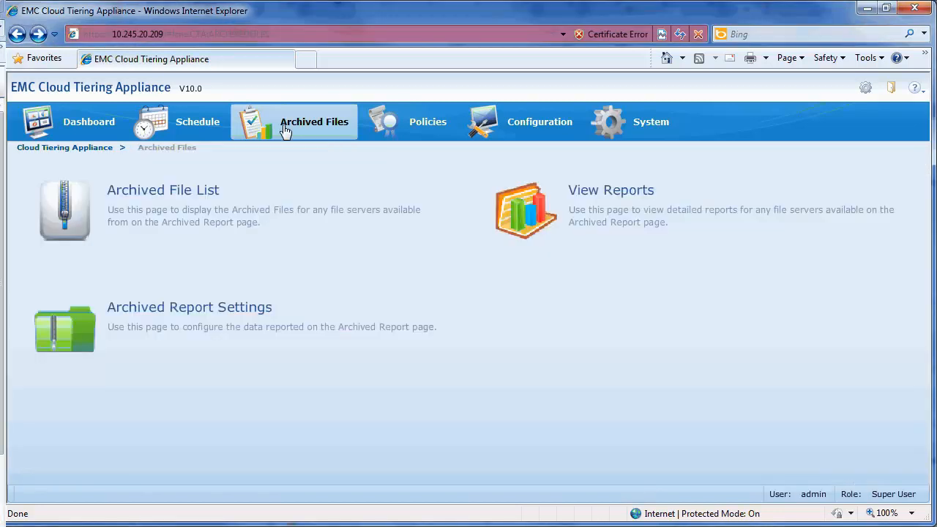
click(579, 222)
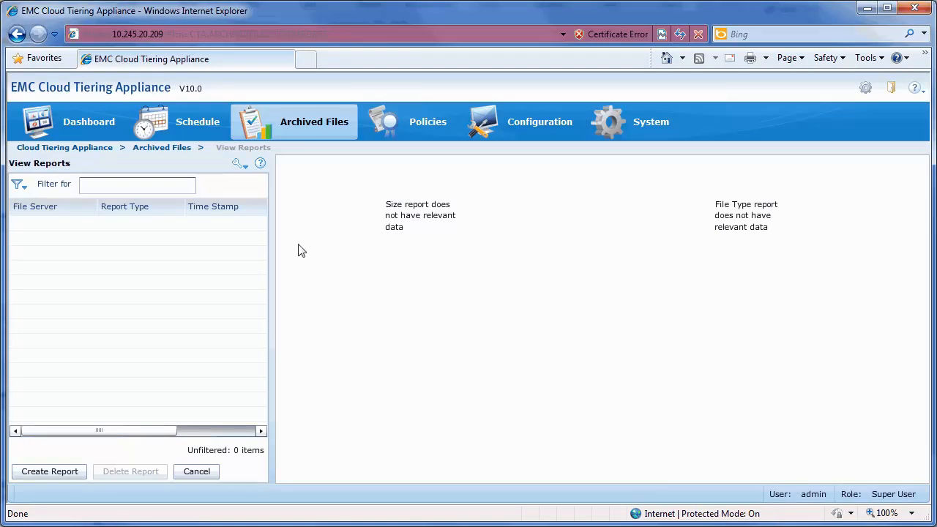
click(74, 470)
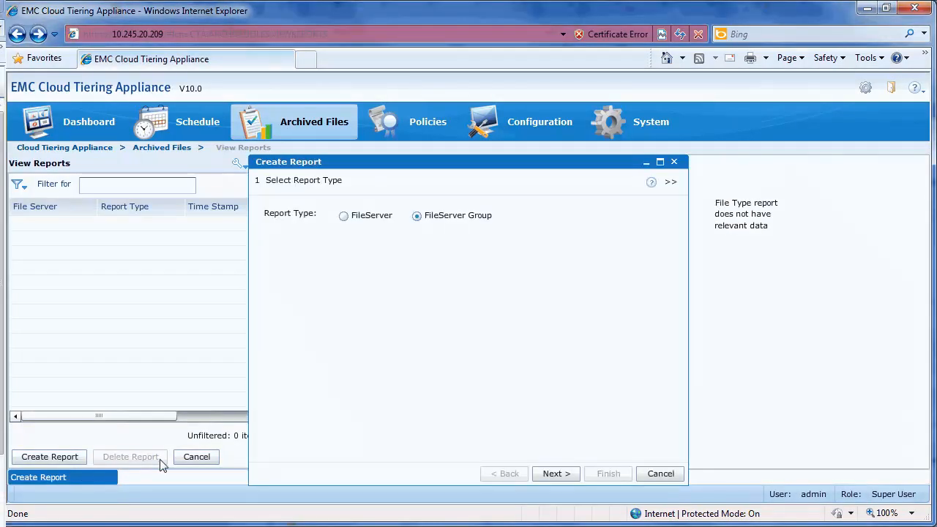
click(344, 216)
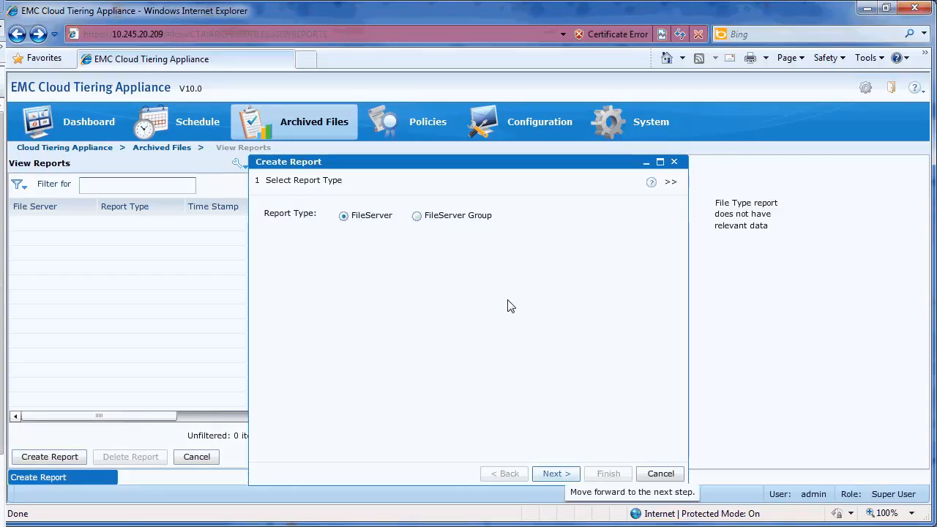
click(547, 475)
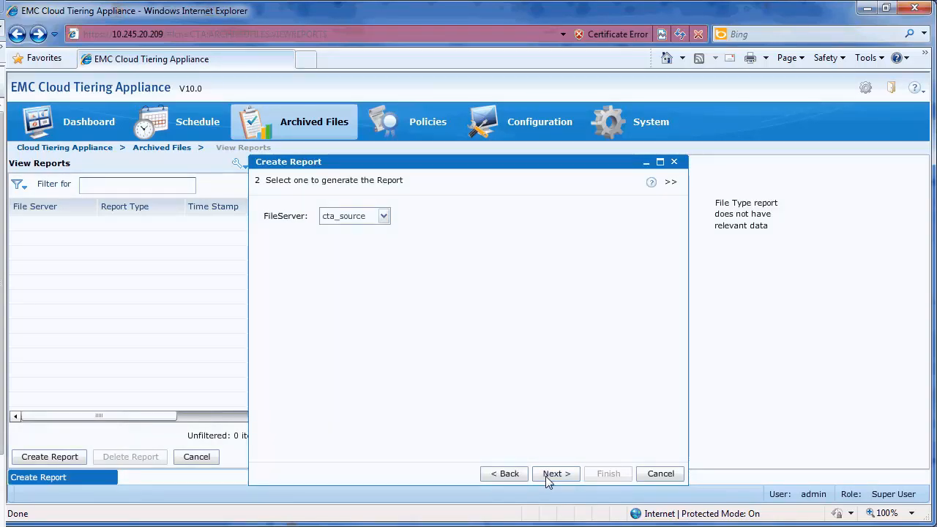
click(551, 475)
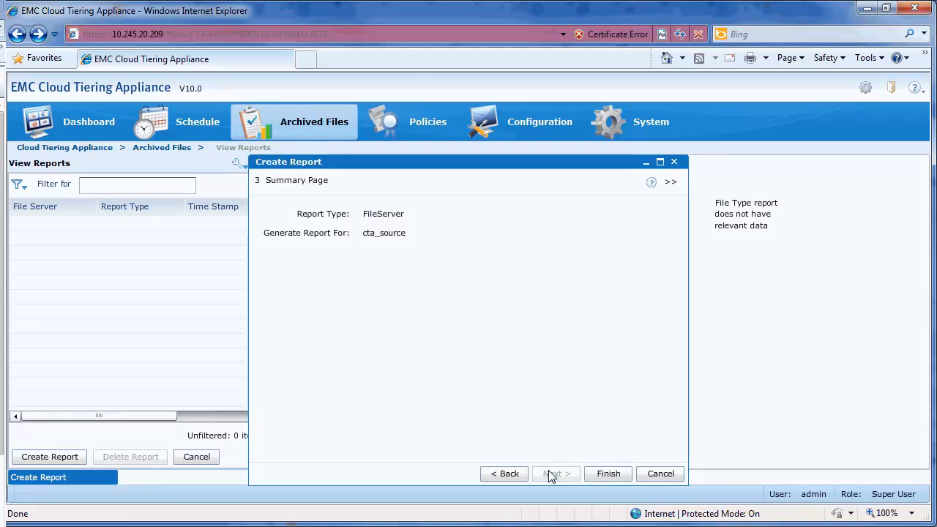
click(613, 474)
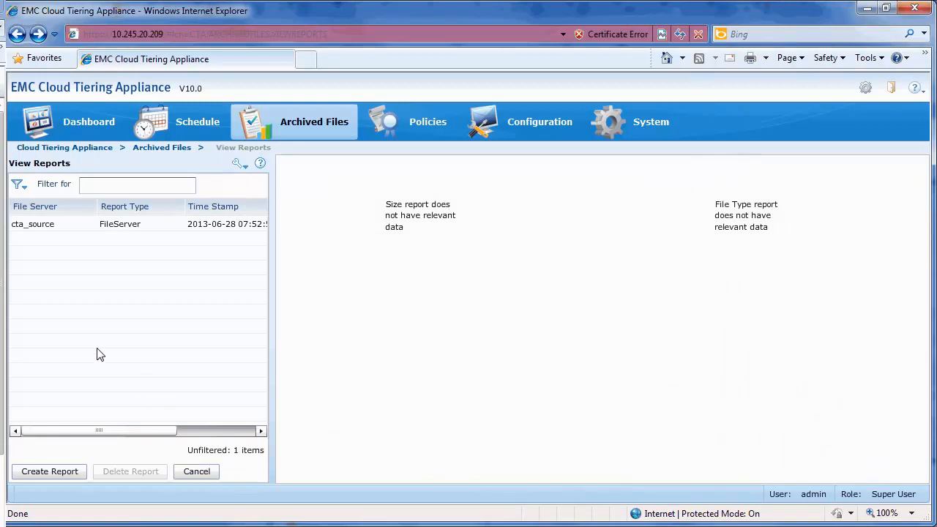
click(51, 229)
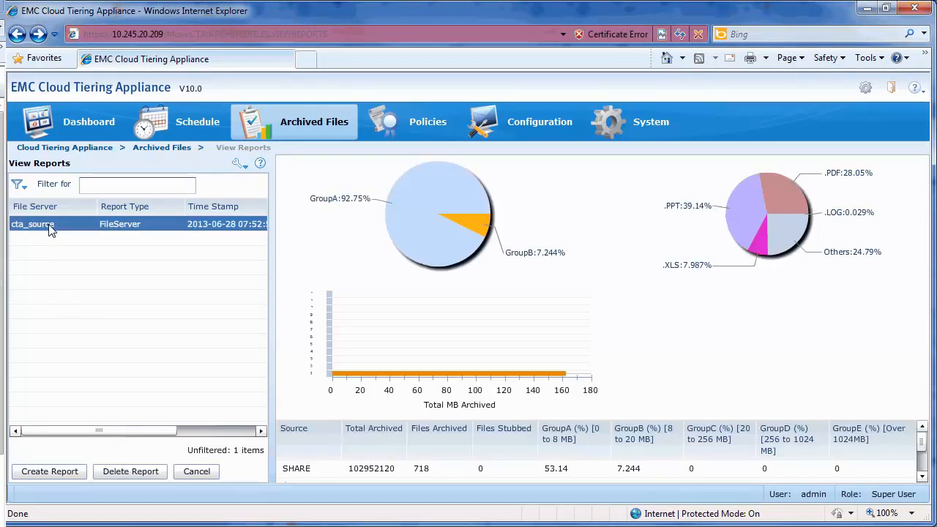